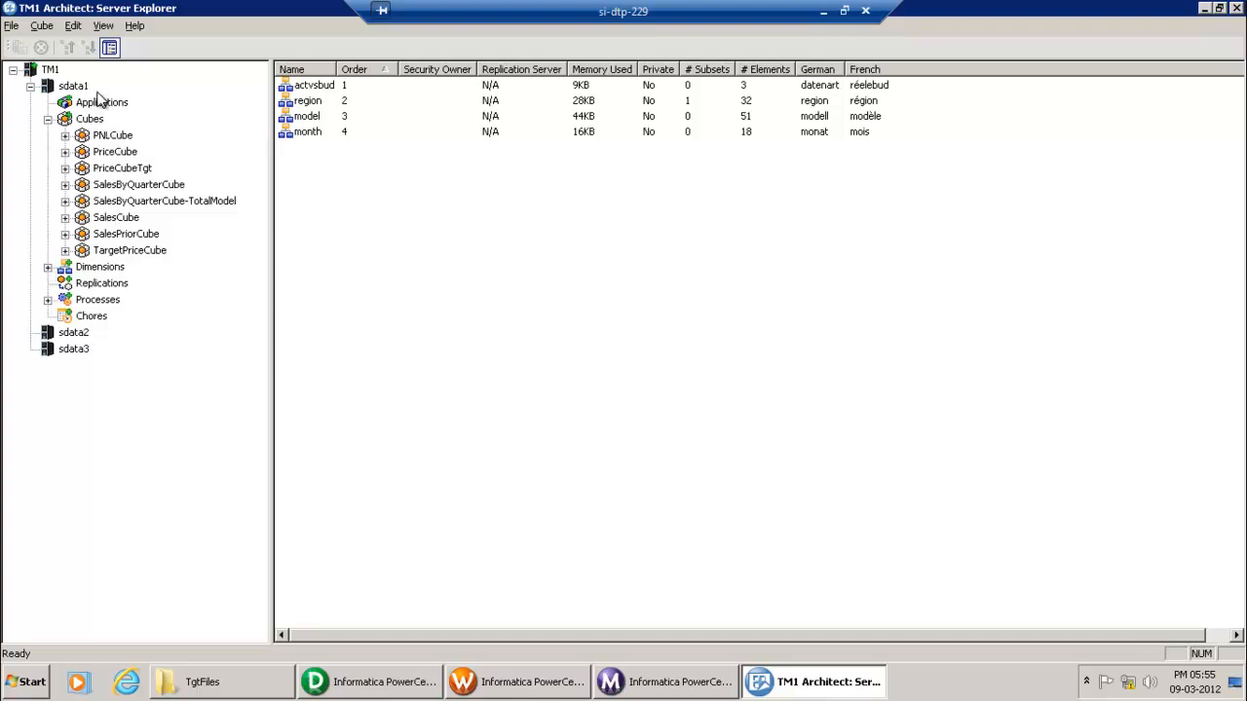
Step: Review PriceCube's four dimensions in TM1 Architect, then switch to PowerCenter Designer
{"action": "left_click", "coordinate": [65, 153]}
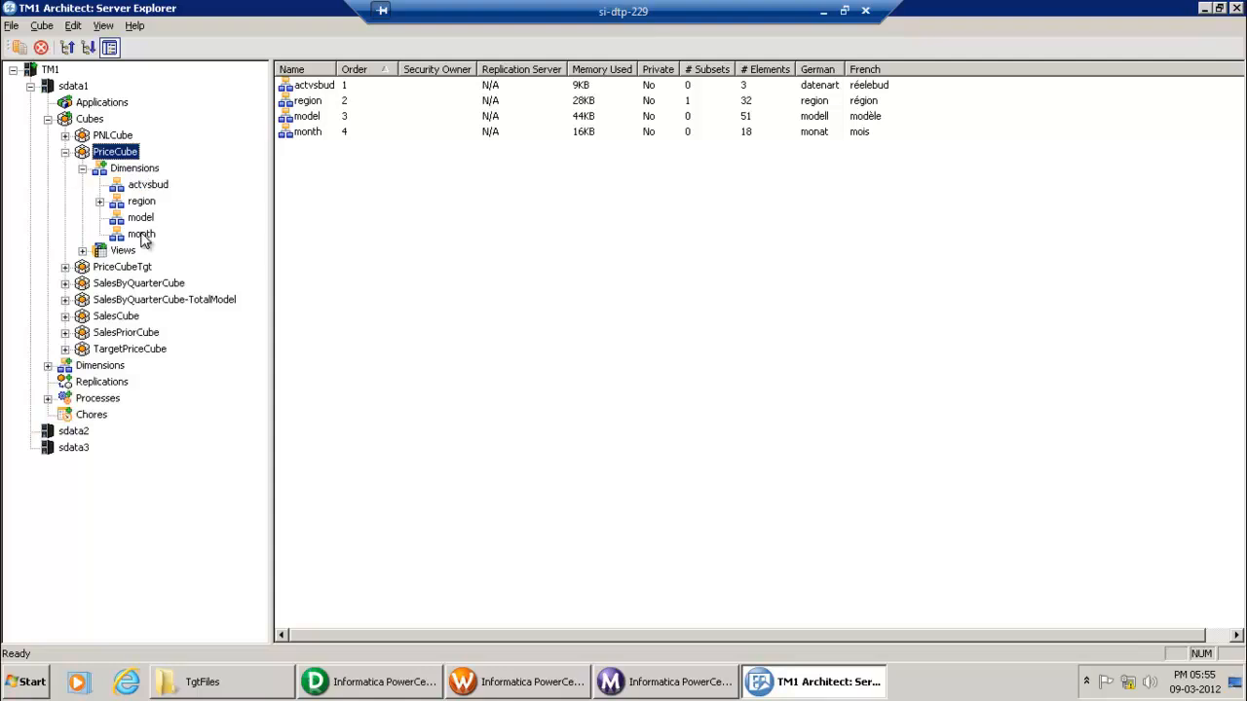
{"action": "left_click", "coordinate": [134, 167]}
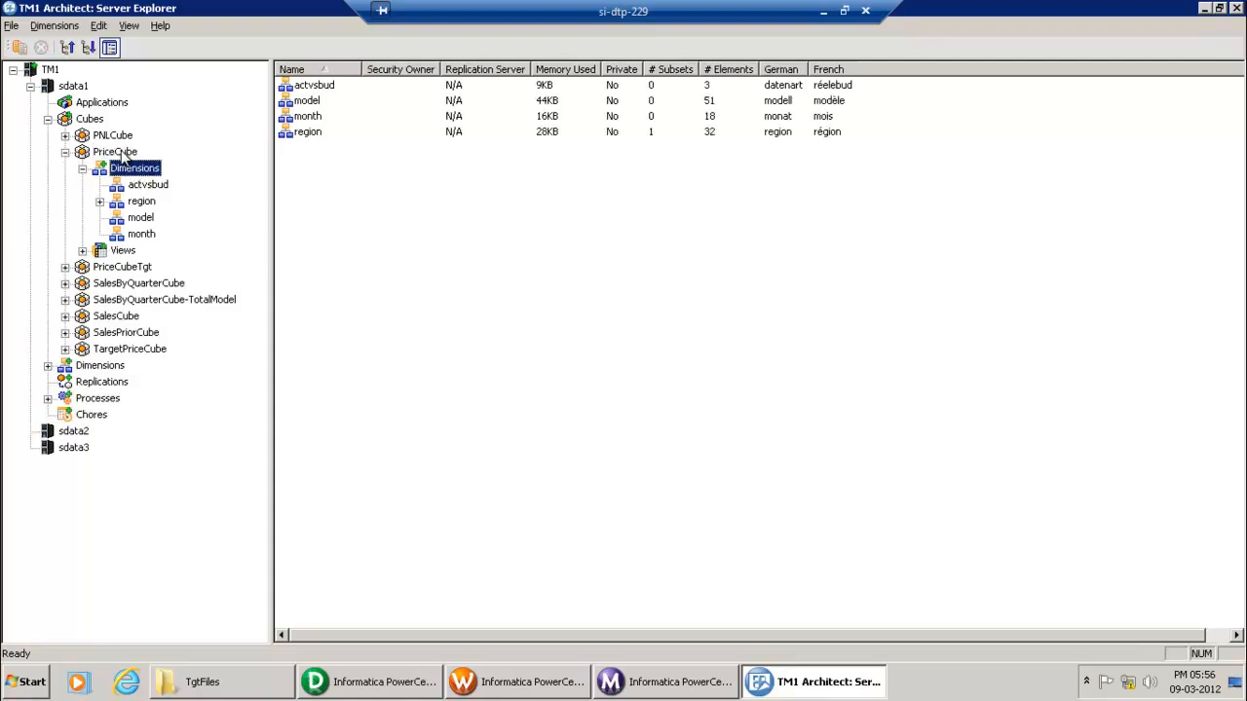
{"action": "key", "text": "Up"}
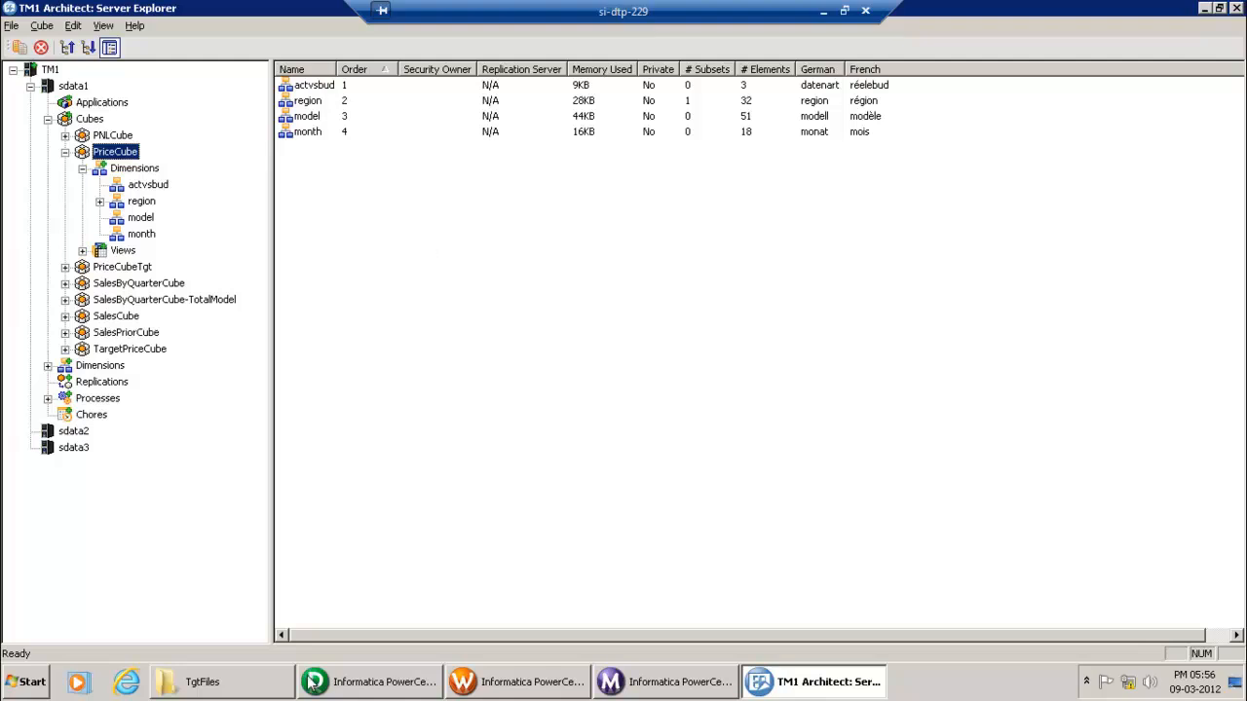
{"action": "left_click", "coordinate": [356, 682]}
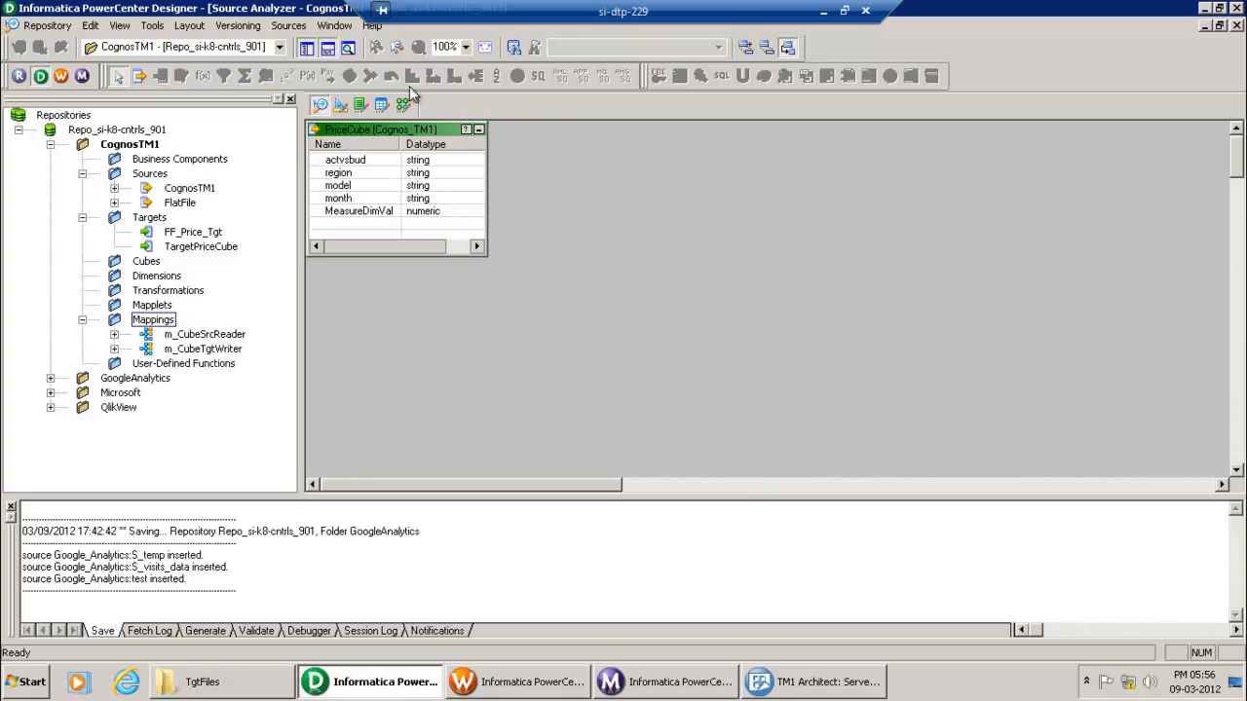
Step: Import a Cognos TM1 cube by connecting to server sdata1 on localhost with user name and password
{"action": "left_click", "coordinate": [290, 26]}
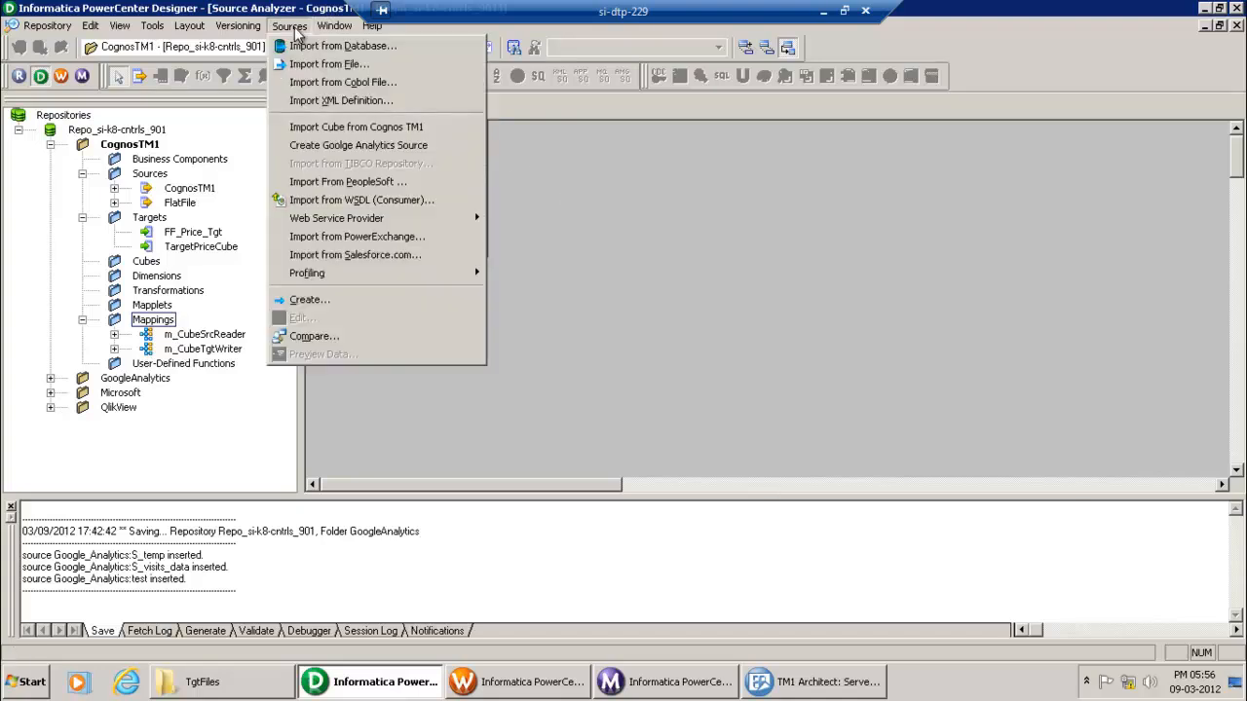
{"action": "left_click", "coordinate": [457, 135]}
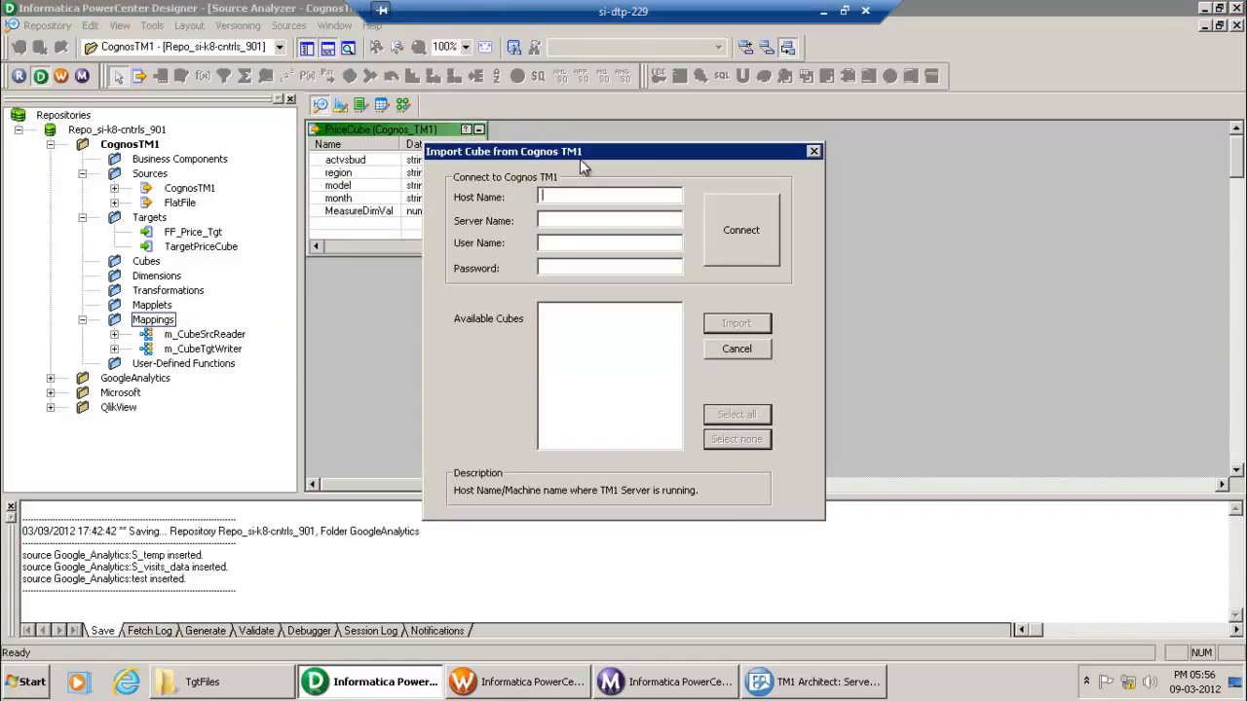
{"action": "left_click_drag", "start_coordinate": [581, 154], "coordinate": [580, 143]}
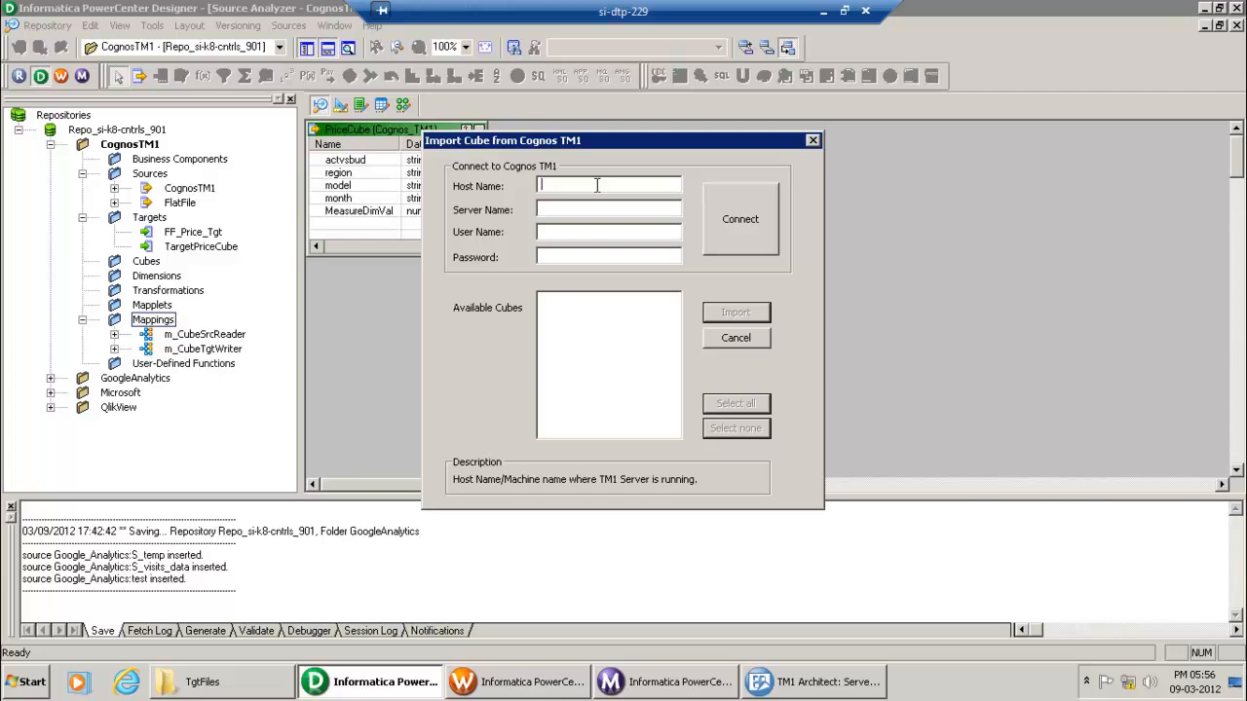
{"action": "type", "text": "localhost"}
{"action": "key", "text": "Tab"}
{"action": "type", "text": "sdata1"}
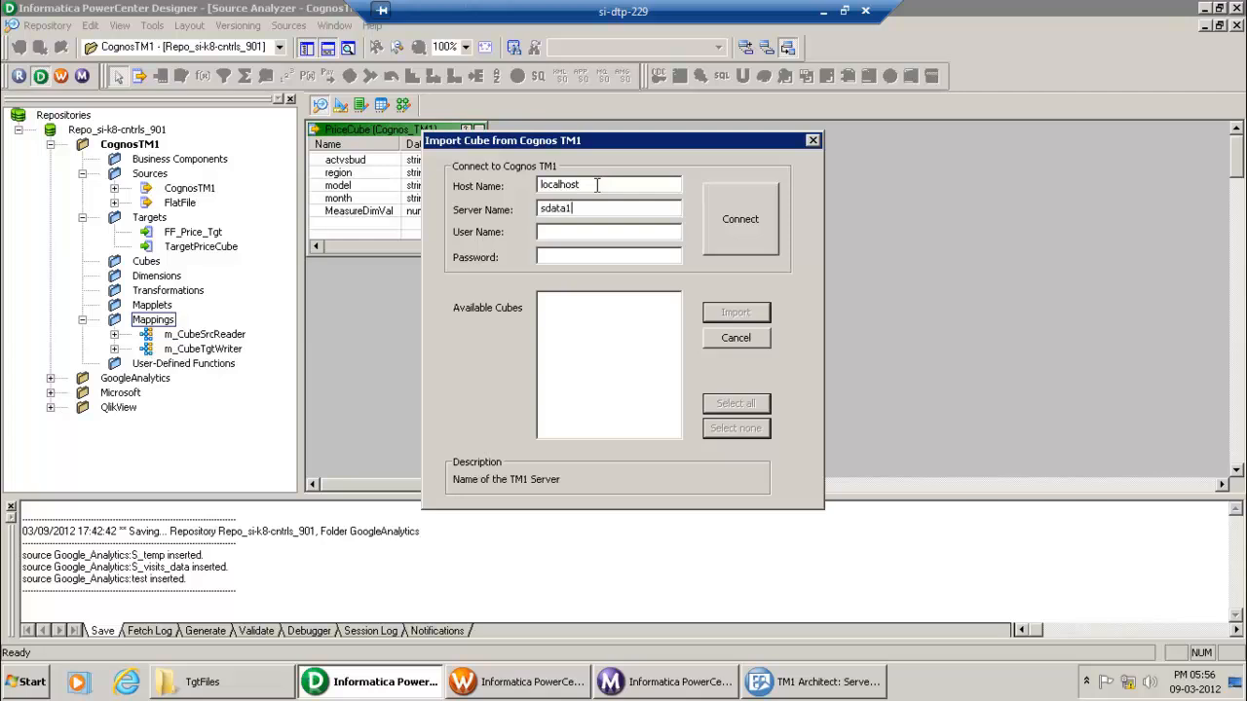
{"action": "key", "text": "Tab"}
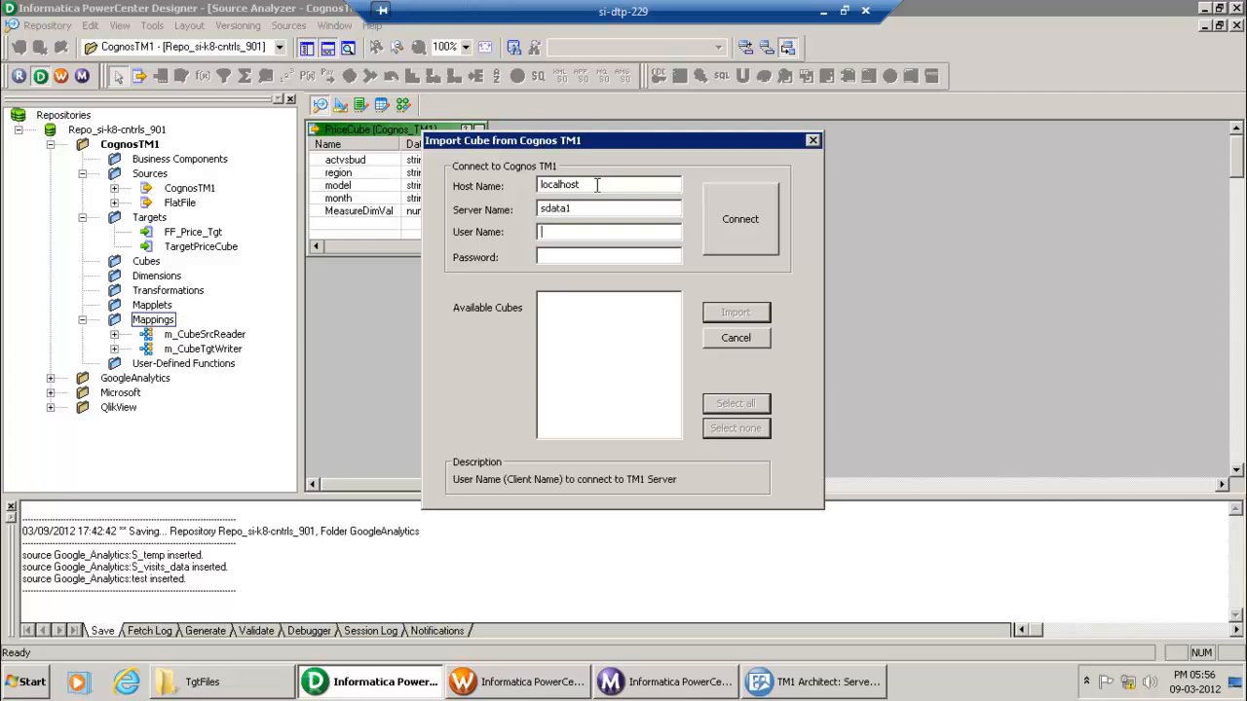
{"action": "type", "text": "admin"}
{"action": "key", "text": "Tab"}
{"action": "type", "text": "apple"}
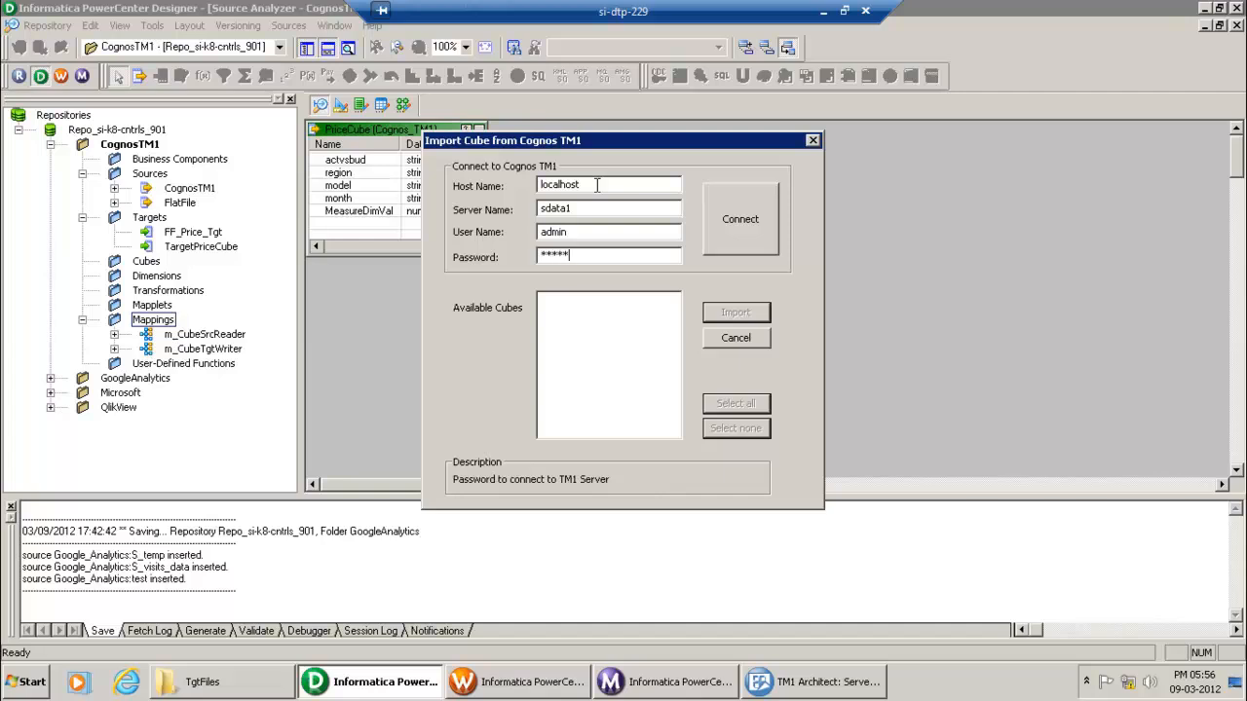
{"action": "left_click", "coordinate": [754, 238]}
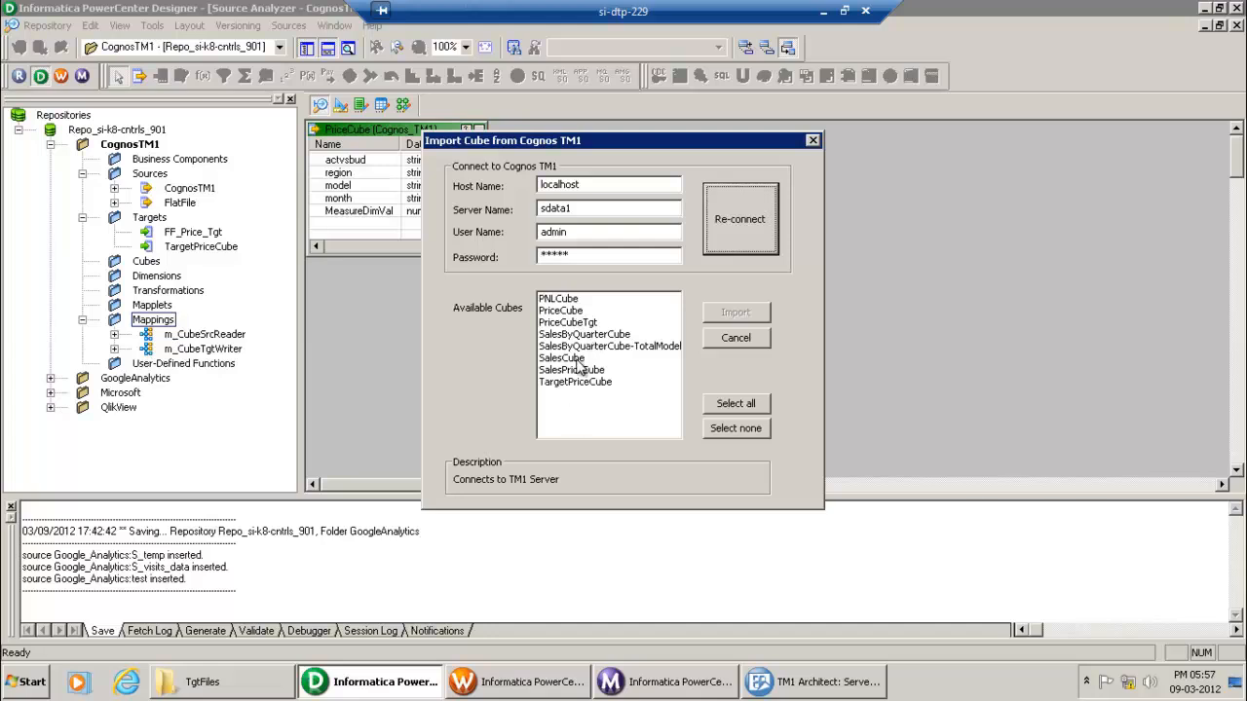
Step: Compare against the cube list in TM1 Architect, then select SalesCube among the available cubes
{"action": "left_click", "coordinate": [846, 682]}
{"action": "left_click", "coordinate": [65, 152]}
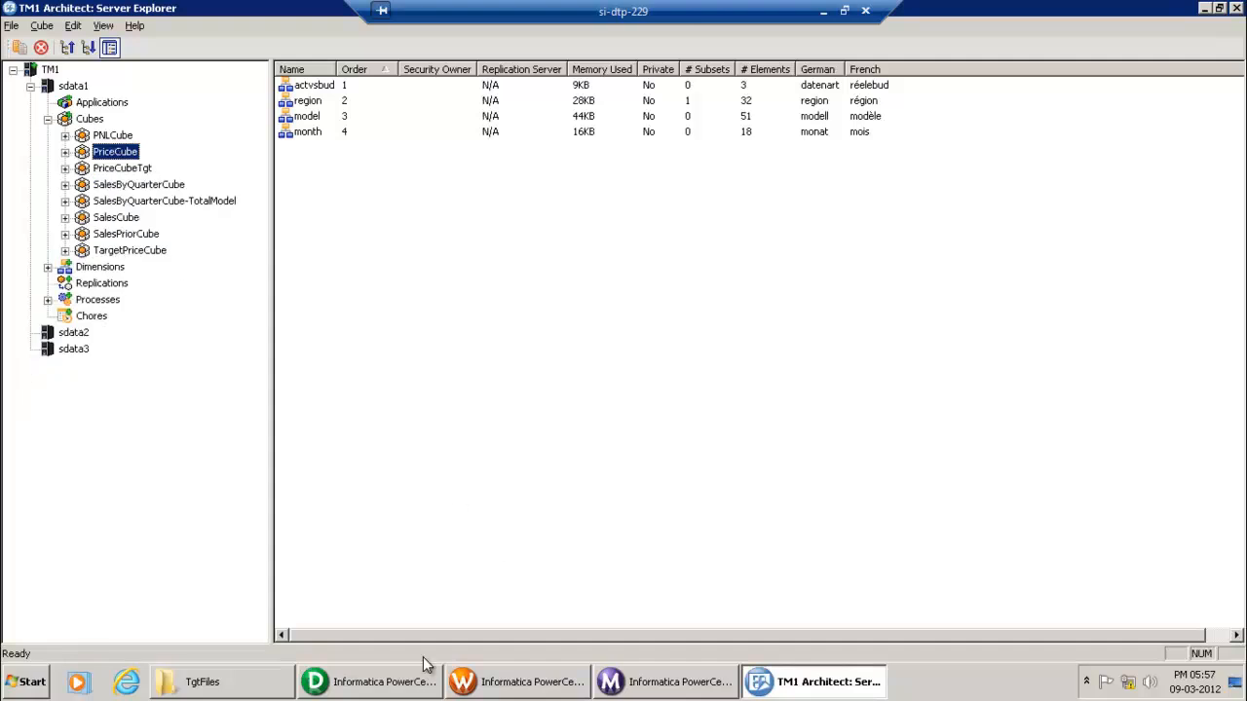
{"action": "left_click", "coordinate": [376, 685]}
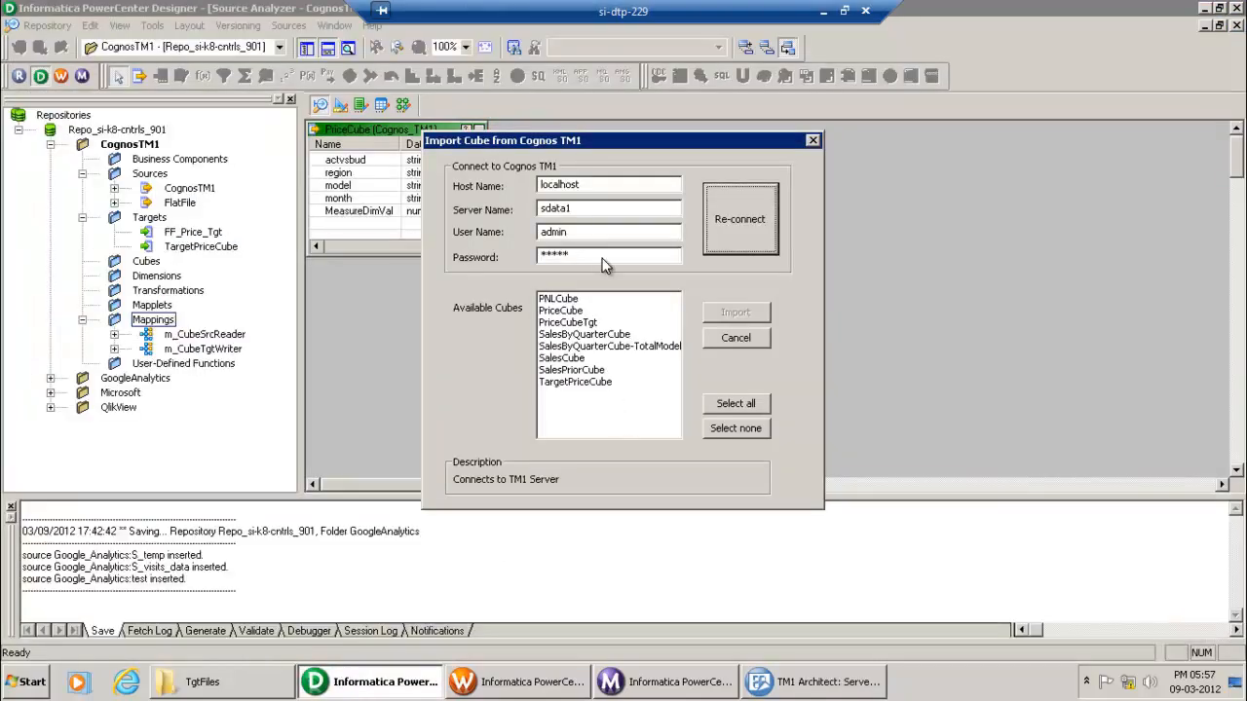
{"action": "left_click", "coordinate": [796, 684]}
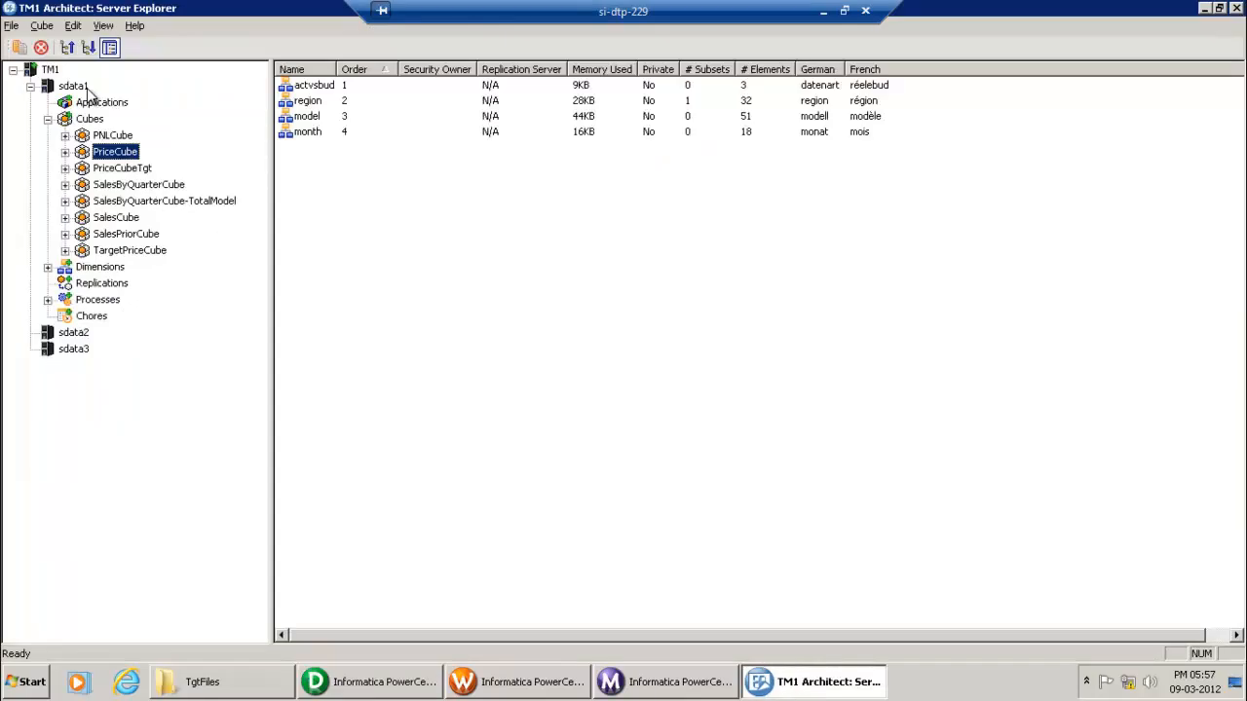
{"action": "left_click", "coordinate": [373, 680]}
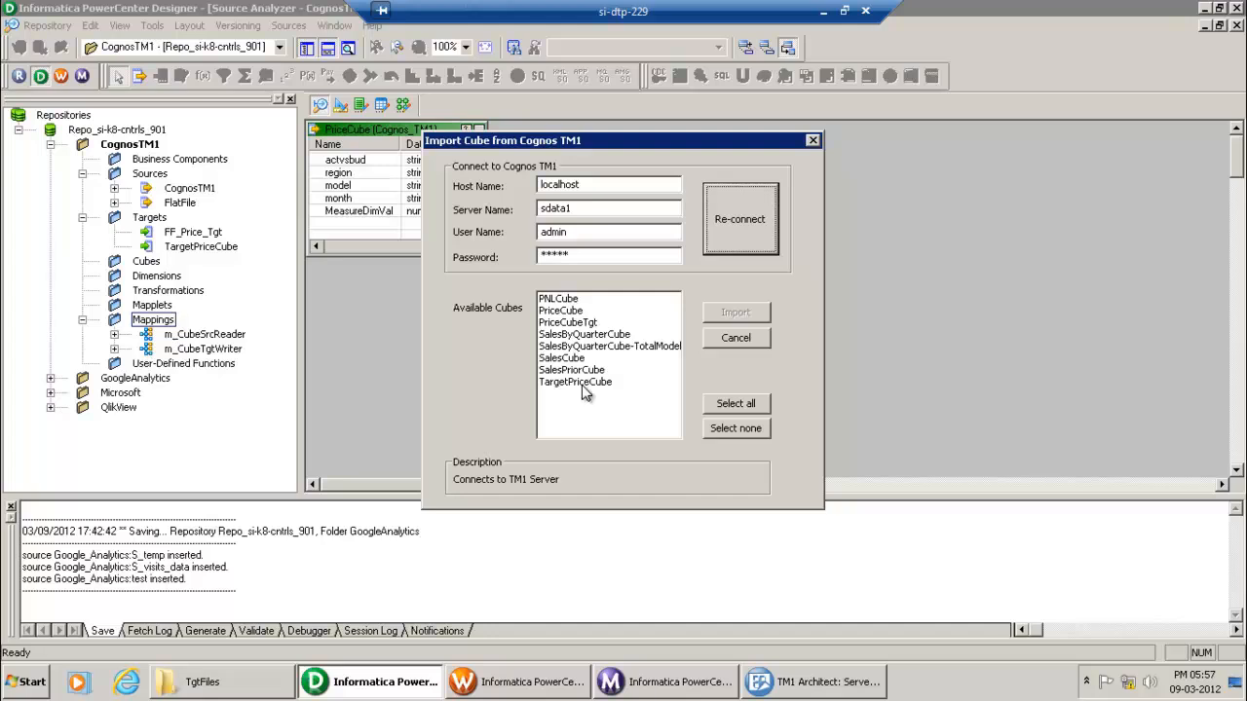
{"action": "left_click", "coordinate": [567, 359]}
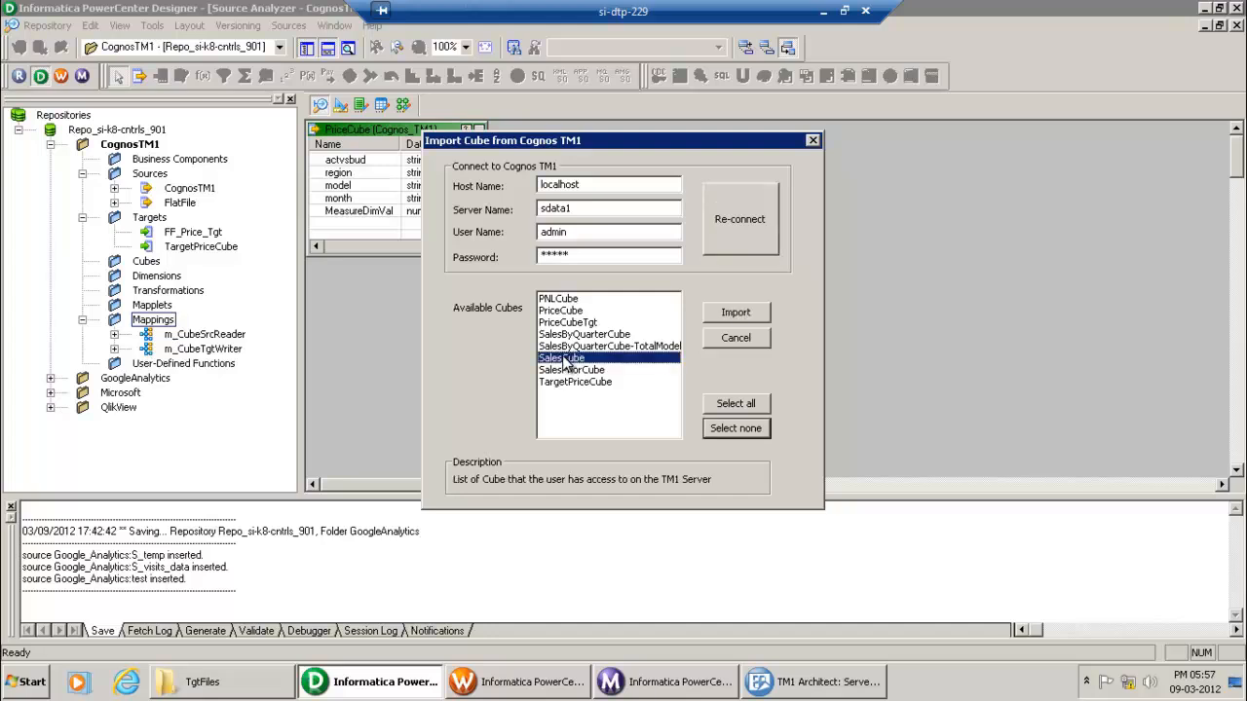
Step: Import SalesCube as a source definition and open its column definitions
{"action": "left_click", "coordinate": [740, 315]}
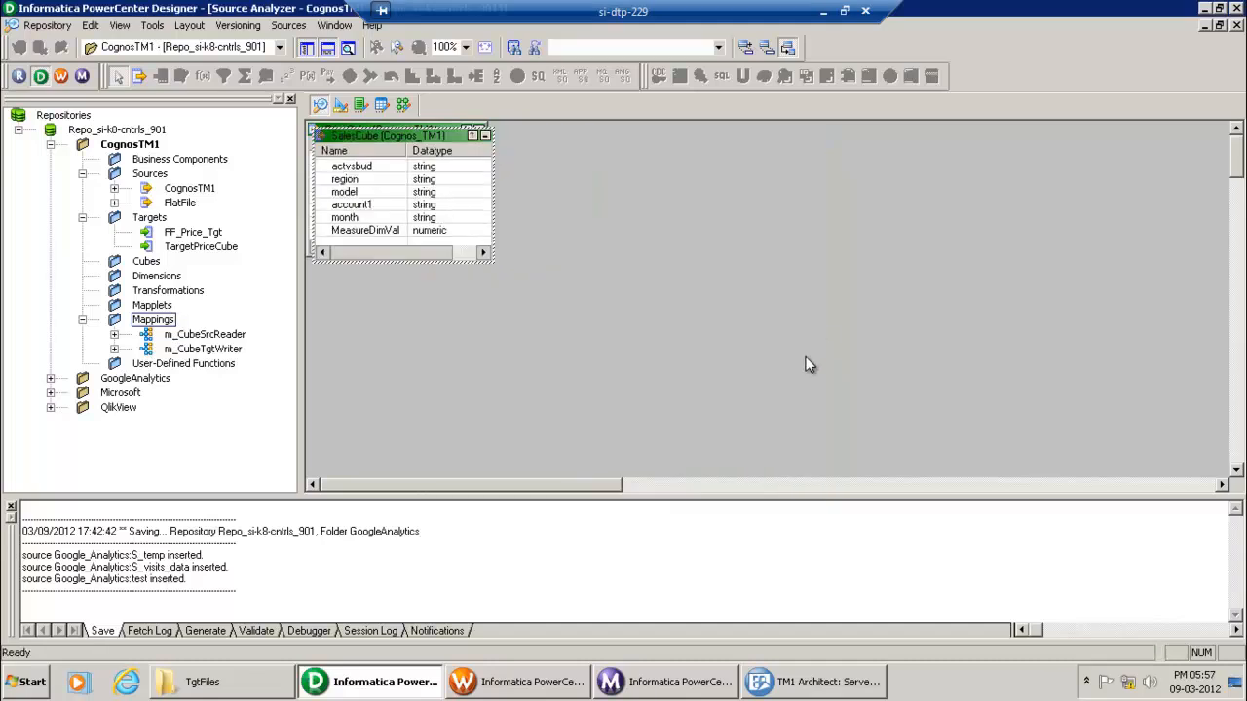
{"action": "left_click_drag", "start_coordinate": [462, 146], "coordinate": [701, 144]}
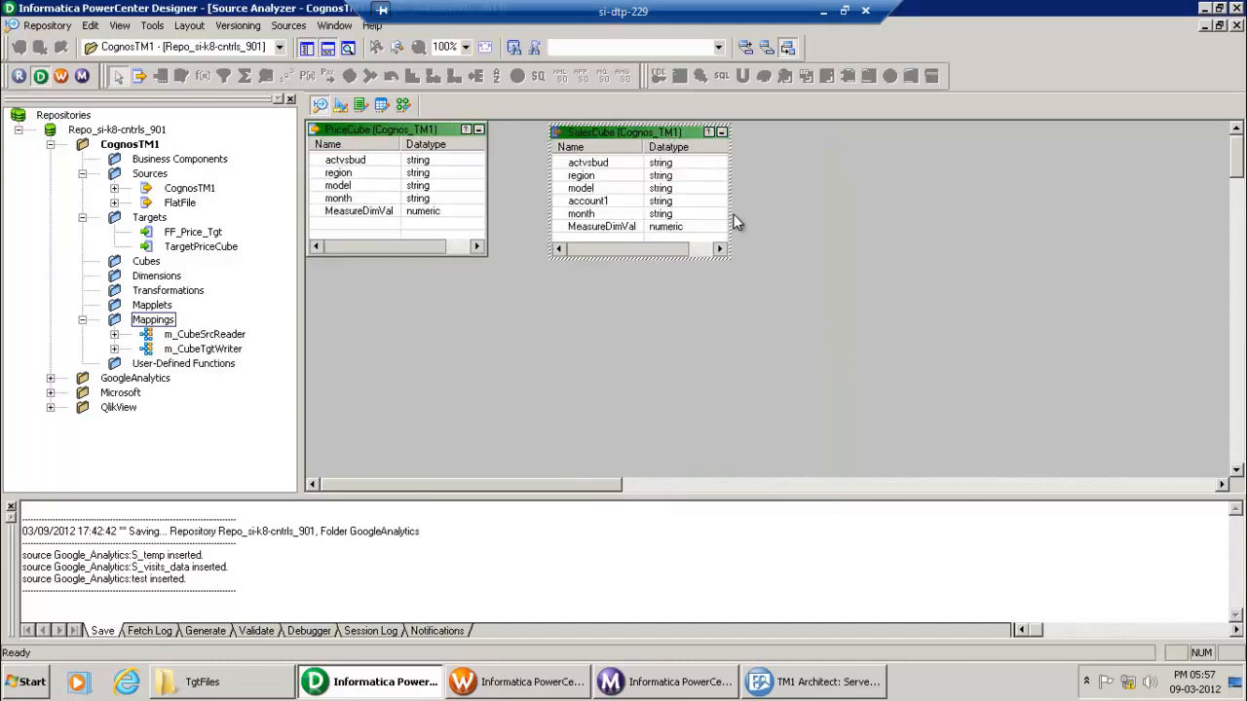
{"action": "double_click", "coordinate": [669, 141]}
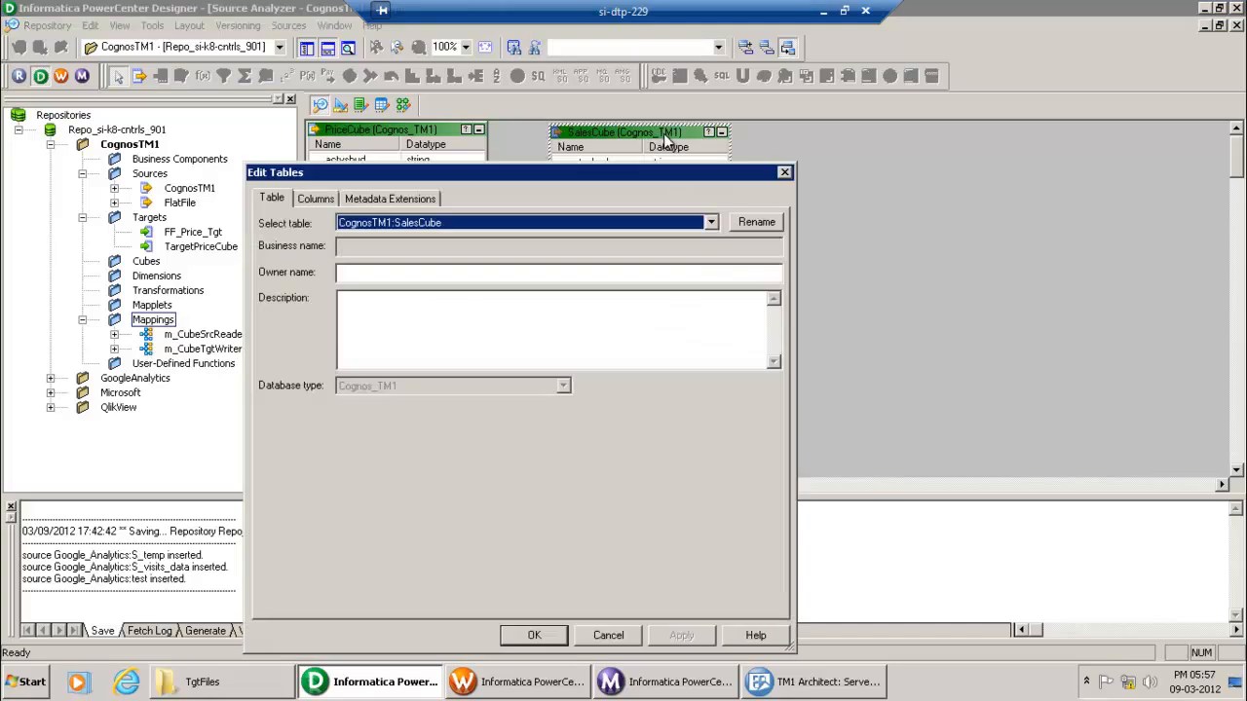
{"action": "left_click", "coordinate": [329, 198]}
Step: Keep the actvsbud column as a string datatype, then move to Target Designer
{"action": "left_click", "coordinate": [590, 282]}
{"action": "left_click", "coordinate": [604, 282]}
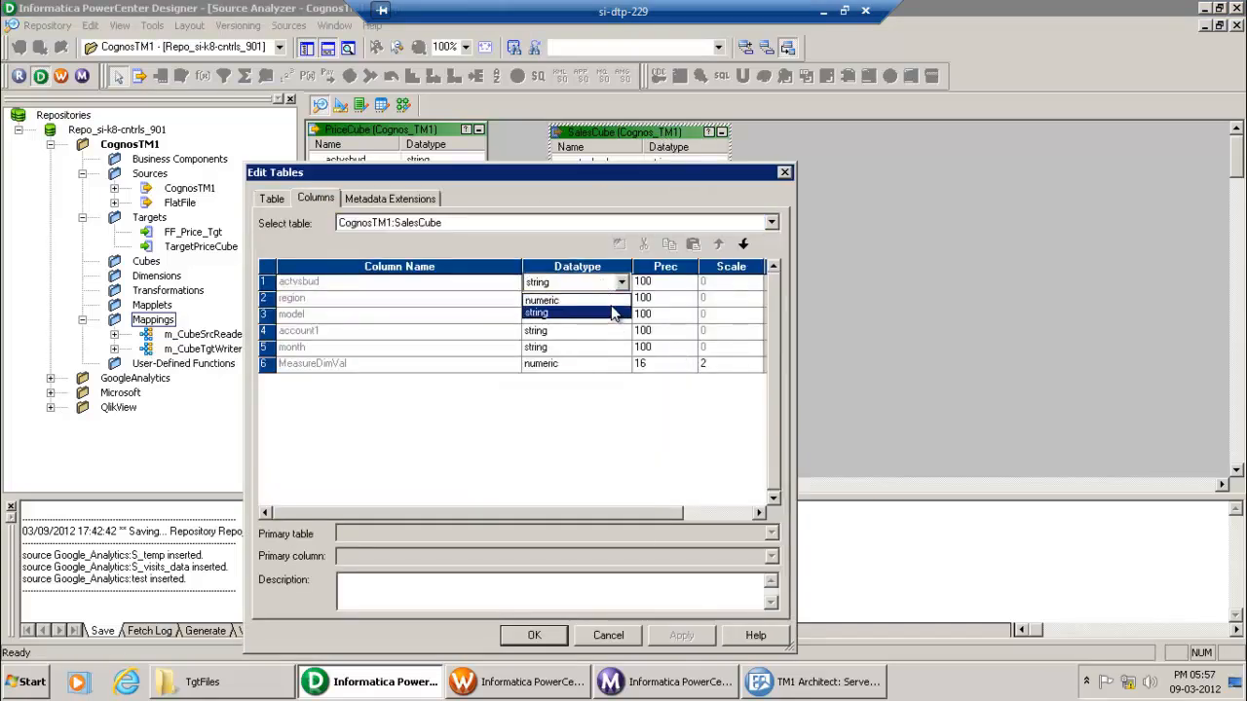
{"action": "left_click", "coordinate": [622, 284]}
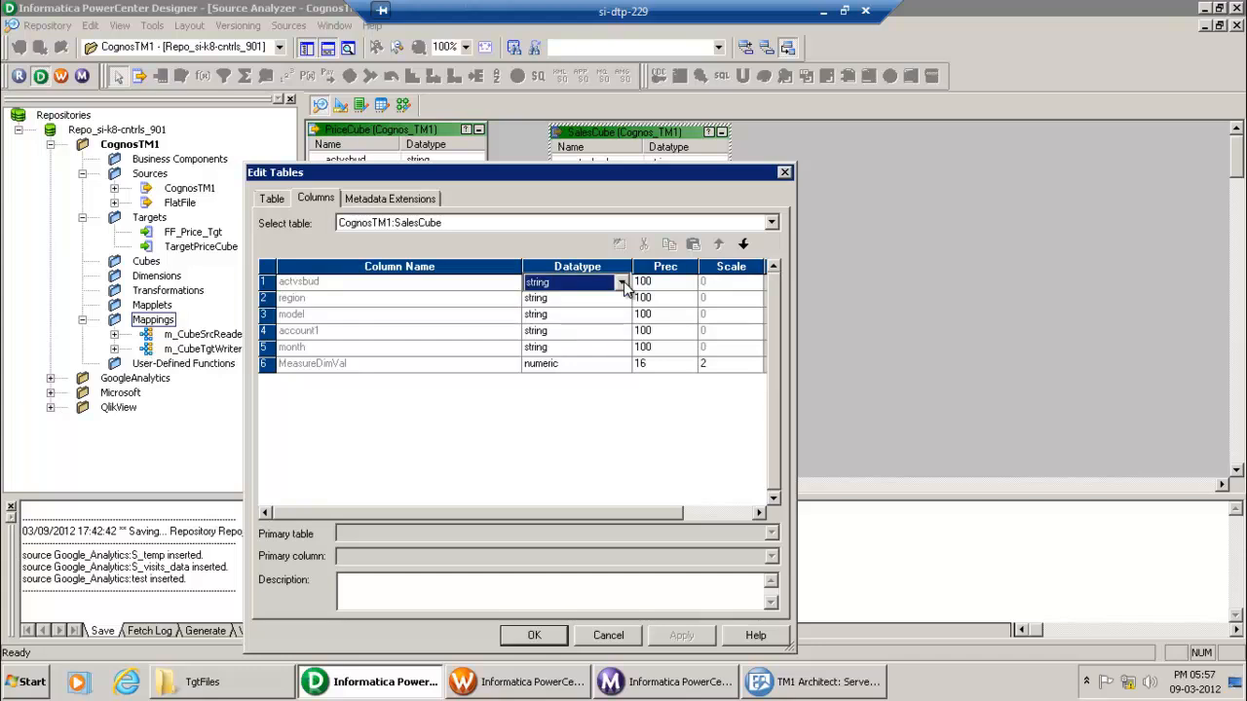
{"action": "left_click", "coordinate": [534, 635]}
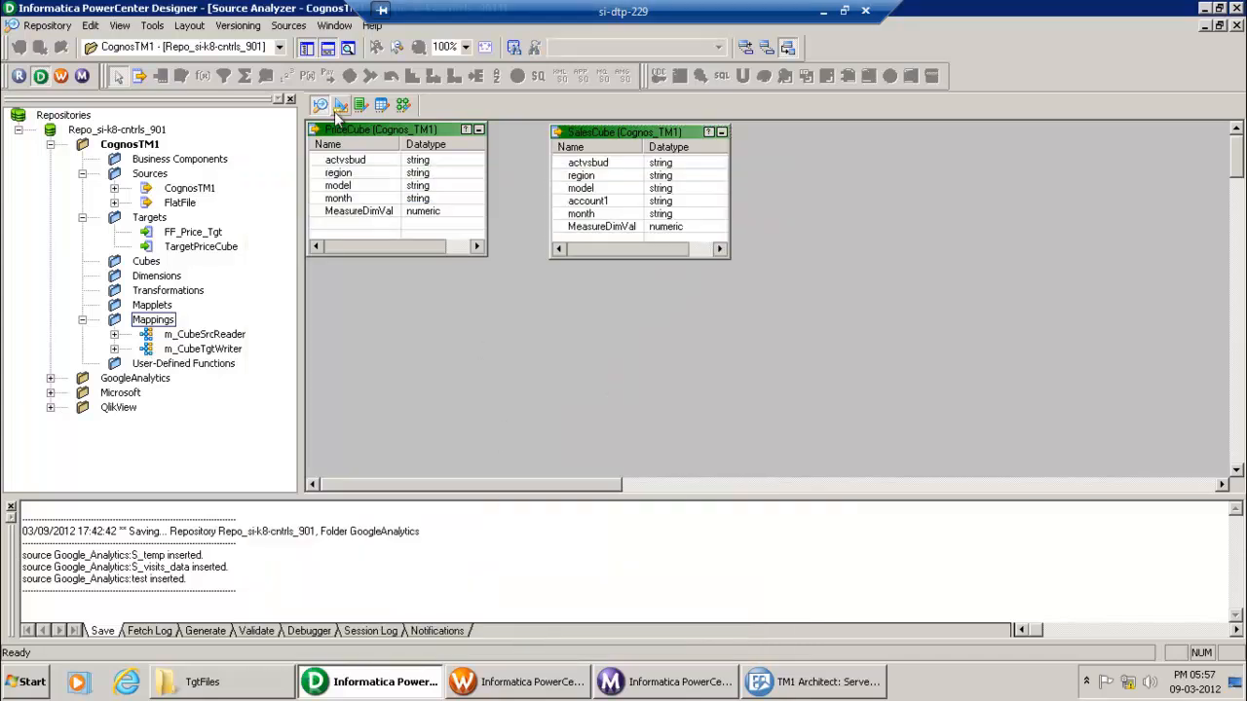
{"action": "left_click", "coordinate": [340, 104]}
Step: Review the TargetPriceCube target, cancel a TM1 target cube import, and switch to Workflow Manager
{"action": "left_click", "coordinate": [578, 262]}
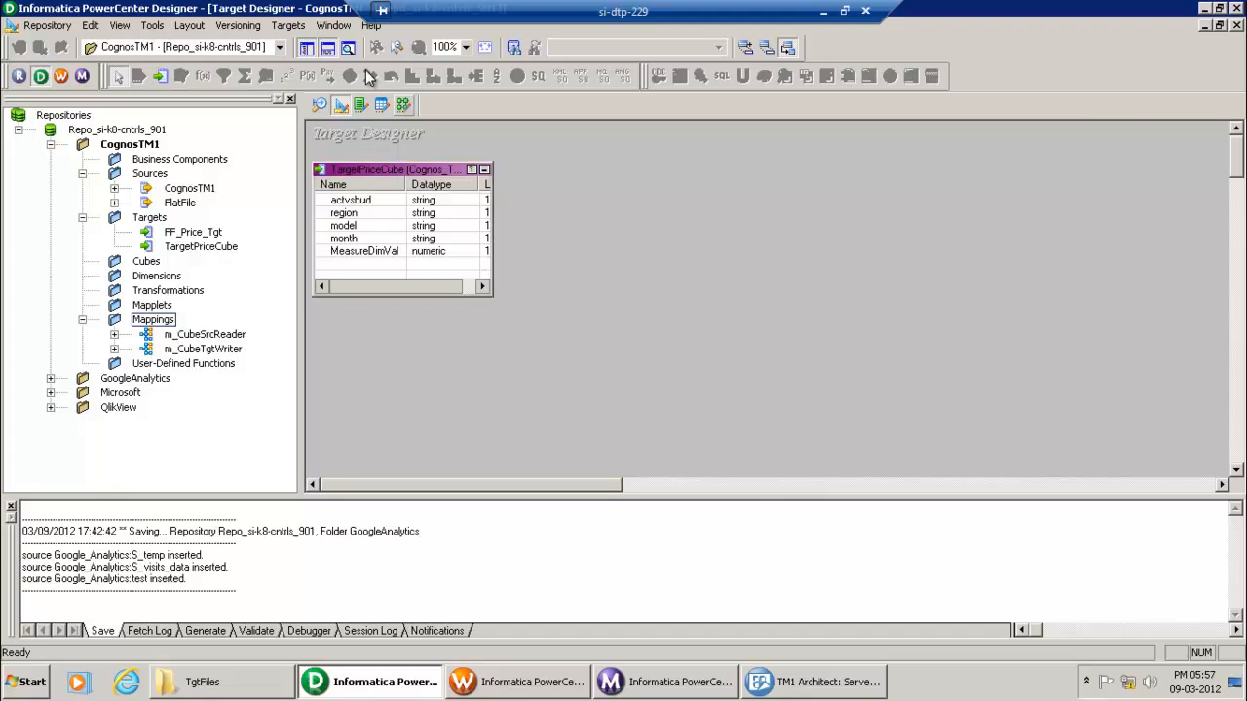
{"action": "left_click", "coordinate": [289, 25]}
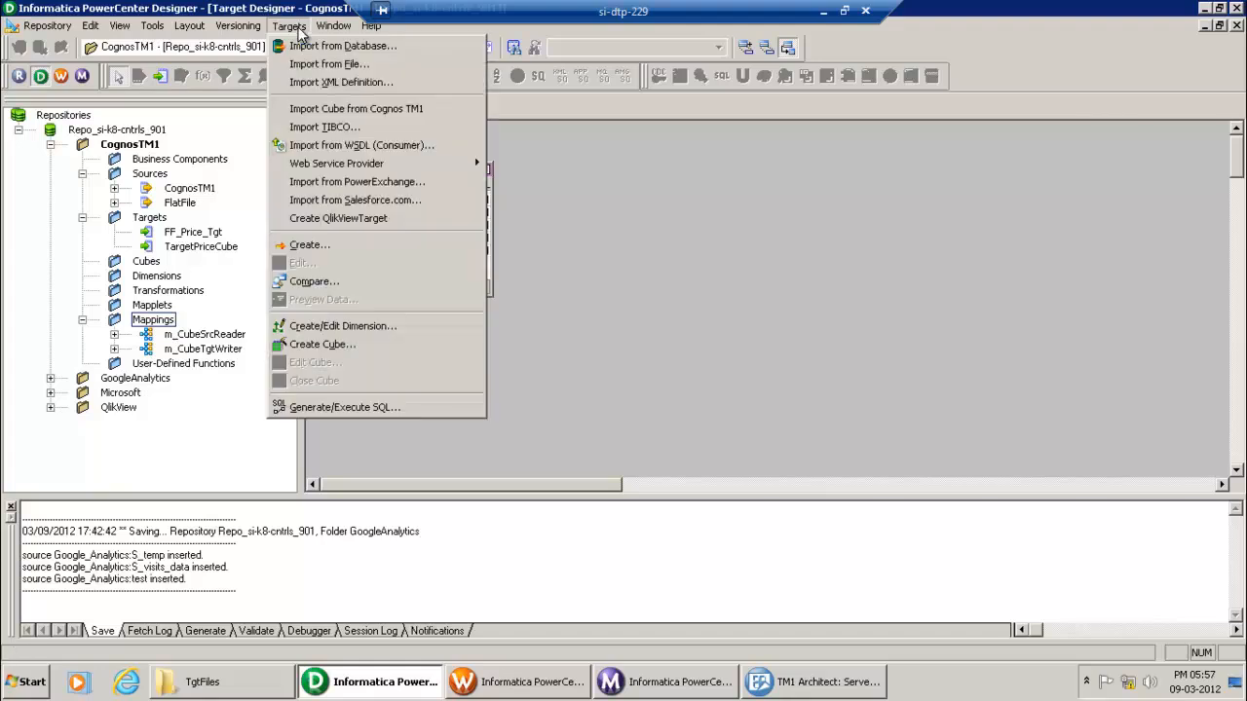
{"action": "left_click", "coordinate": [354, 110]}
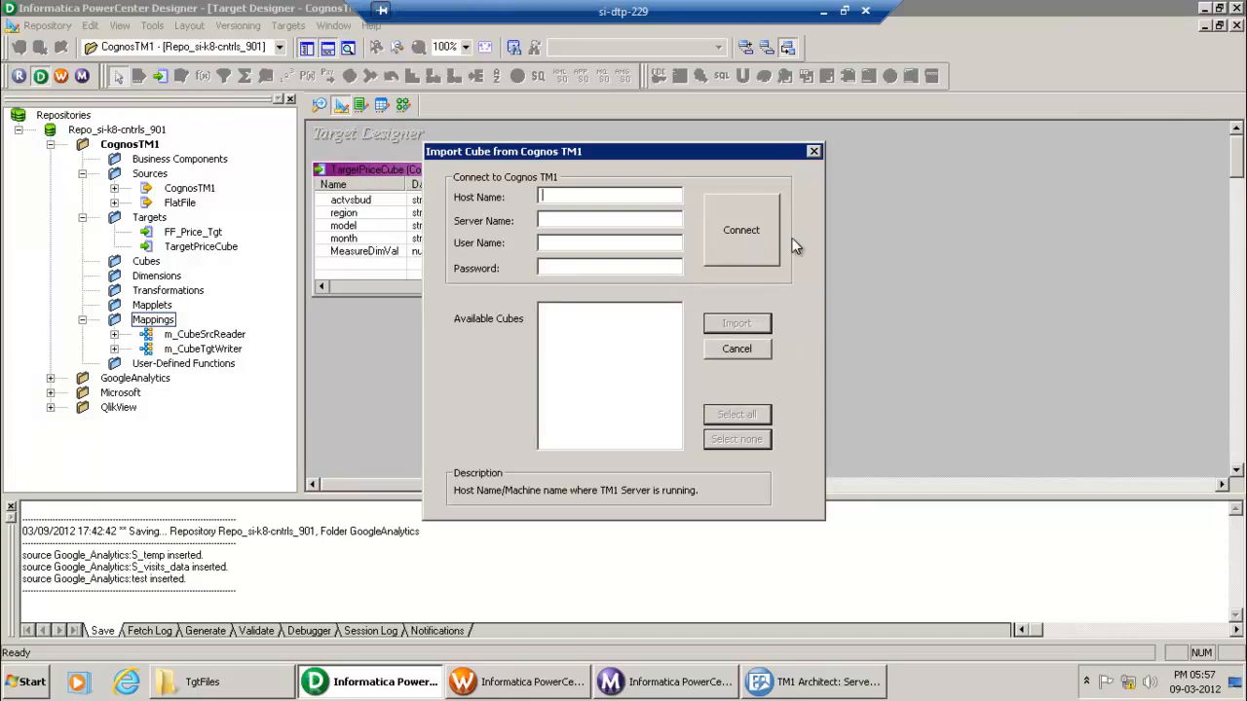
{"action": "left_click", "coordinate": [744, 349]}
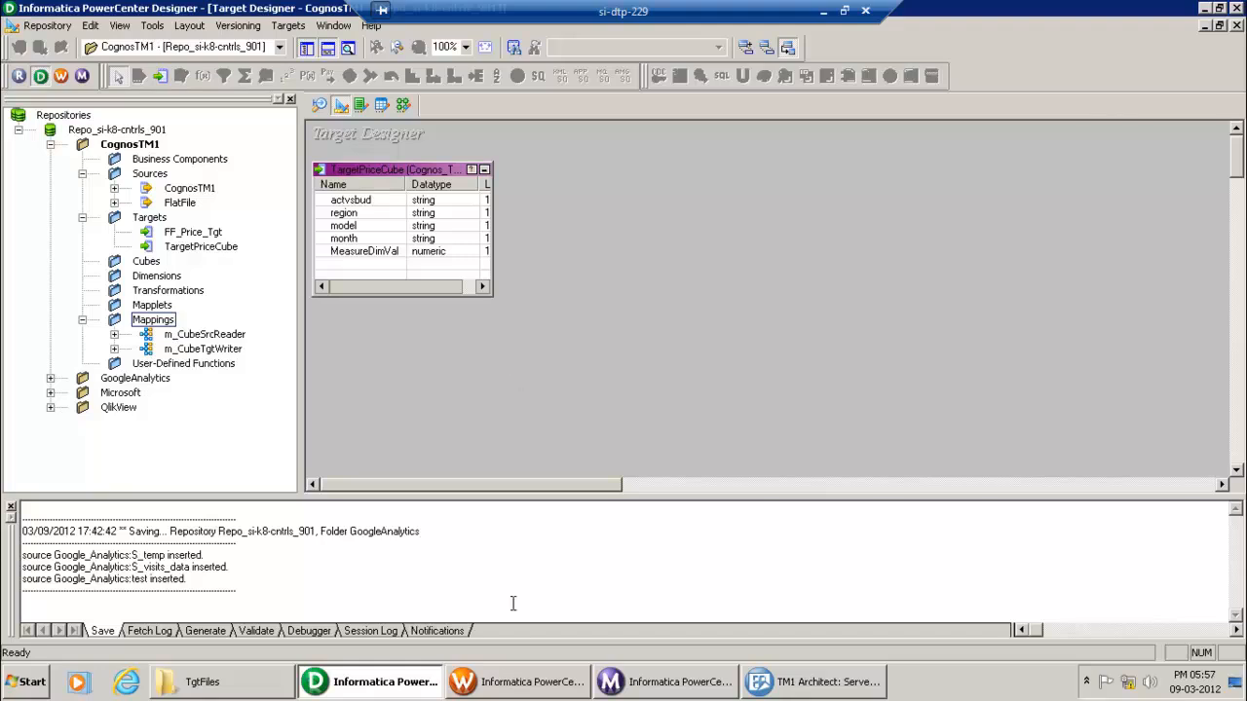
{"action": "left_click", "coordinate": [526, 681]}
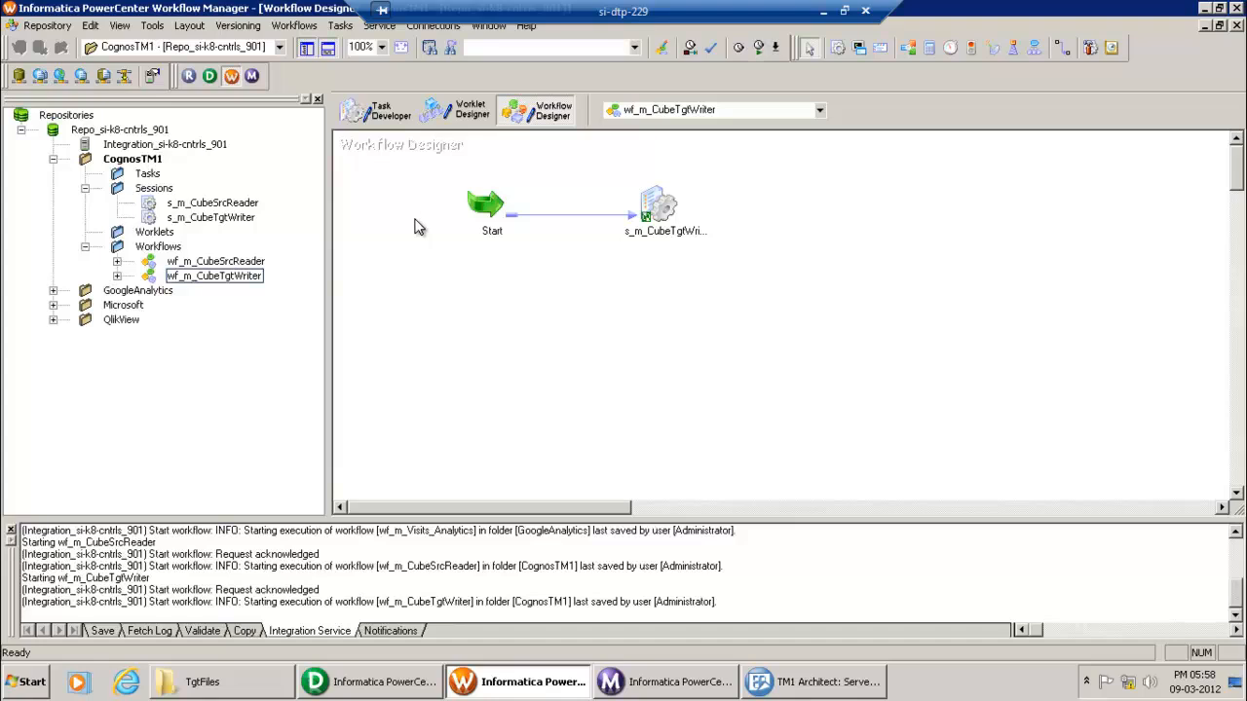
Step: Filter application connections to Cognos TM1 and inspect a new connection's host, port and server fields, then discard it
{"action": "left_click", "coordinate": [438, 26]}
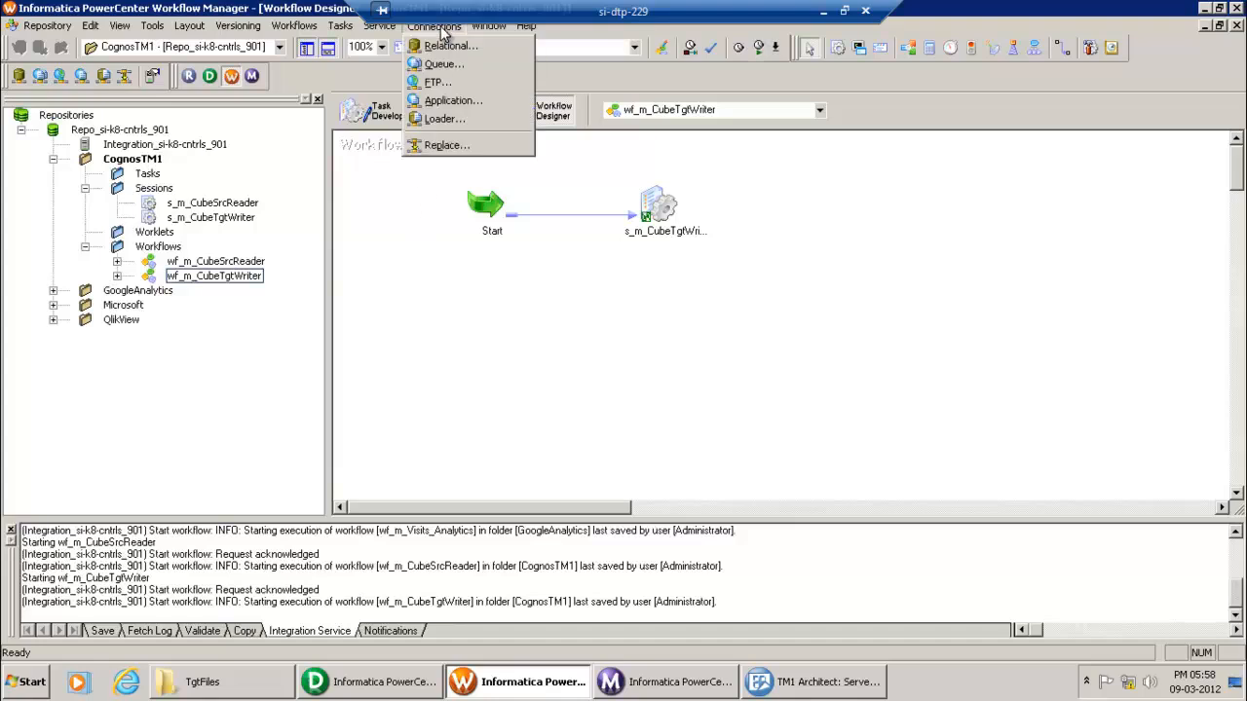
{"action": "left_click", "coordinate": [454, 101]}
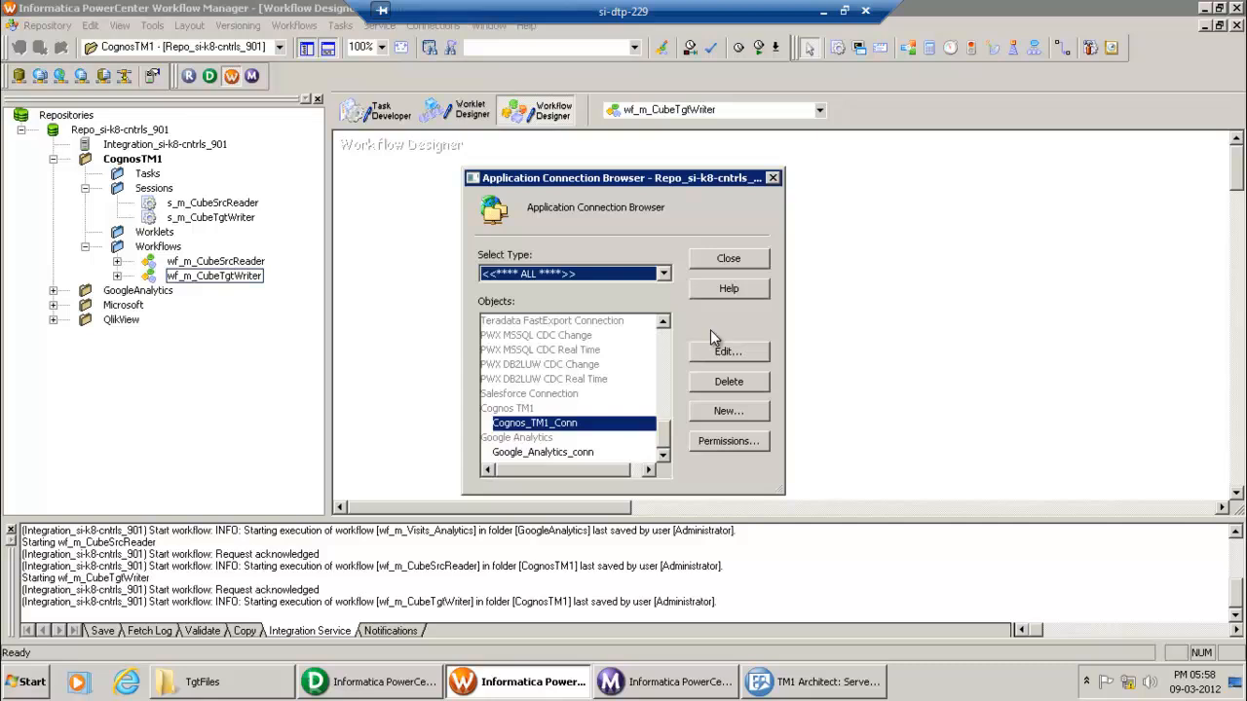
{"action": "left_click", "coordinate": [662, 275]}
{"action": "left_click_drag", "start_coordinate": [665, 310], "coordinate": [667, 401]}
{"action": "left_click", "coordinate": [560, 623]}
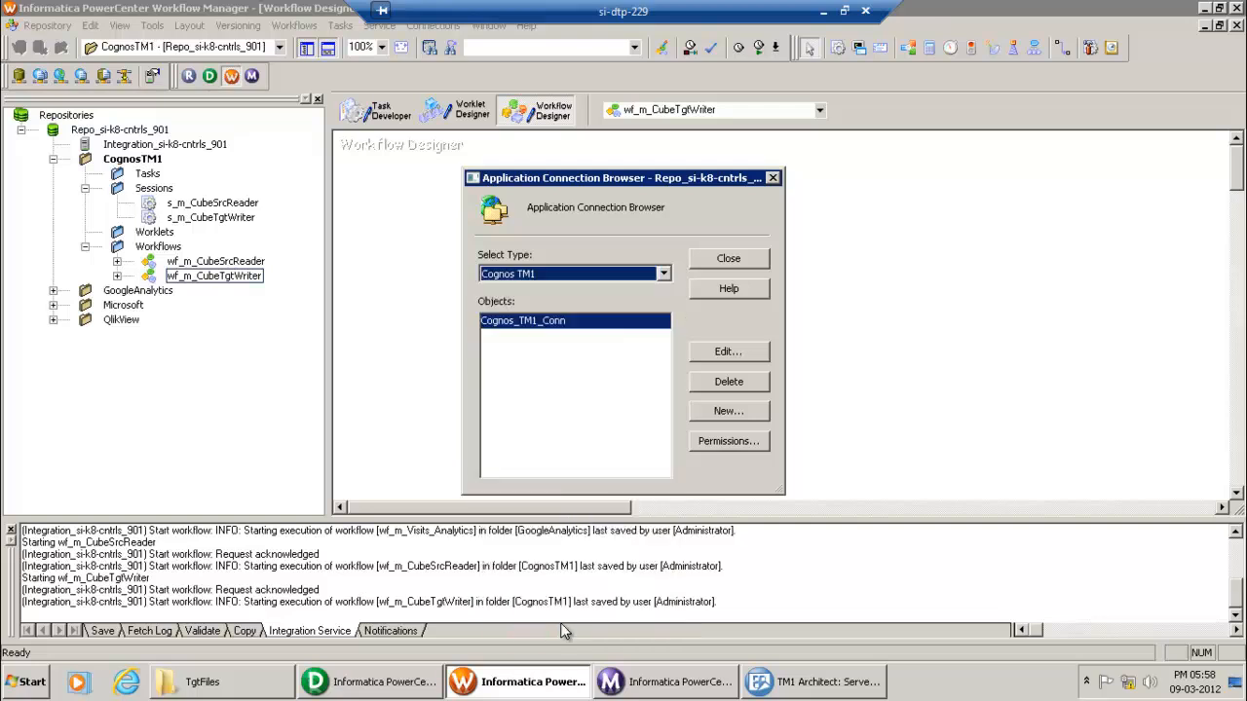
{"action": "left_click", "coordinate": [731, 410]}
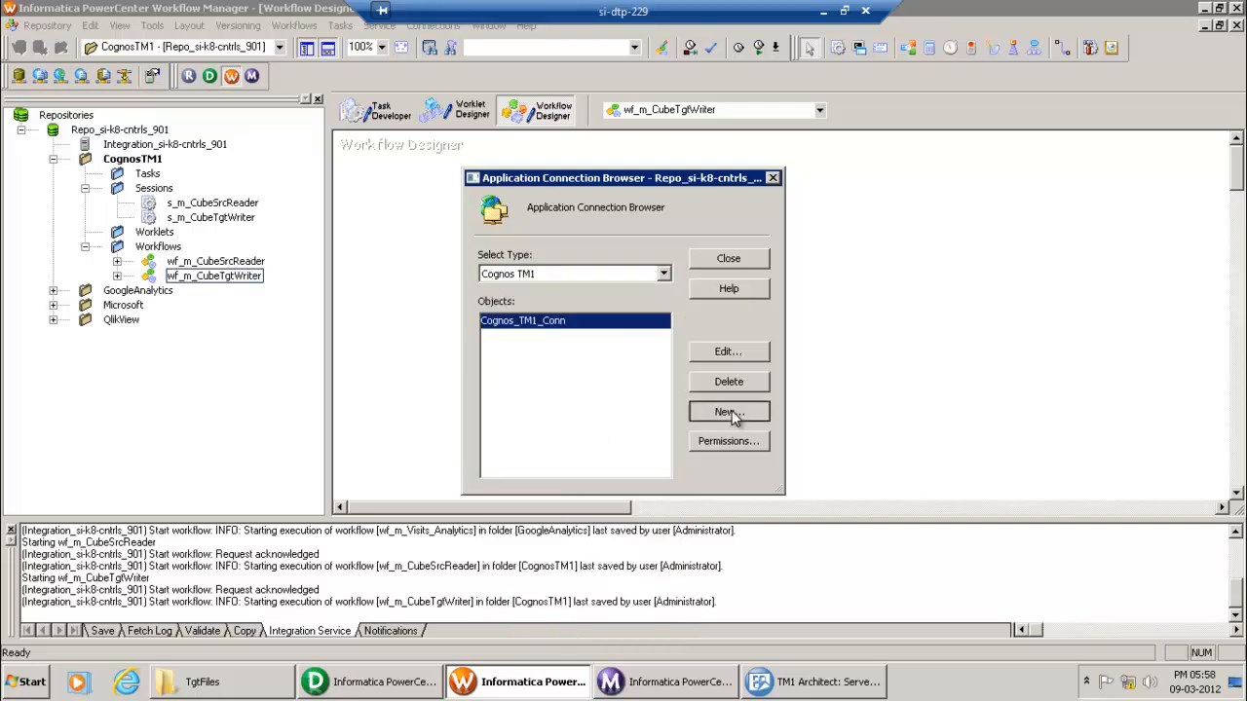
{"action": "left_click", "coordinate": [616, 185]}
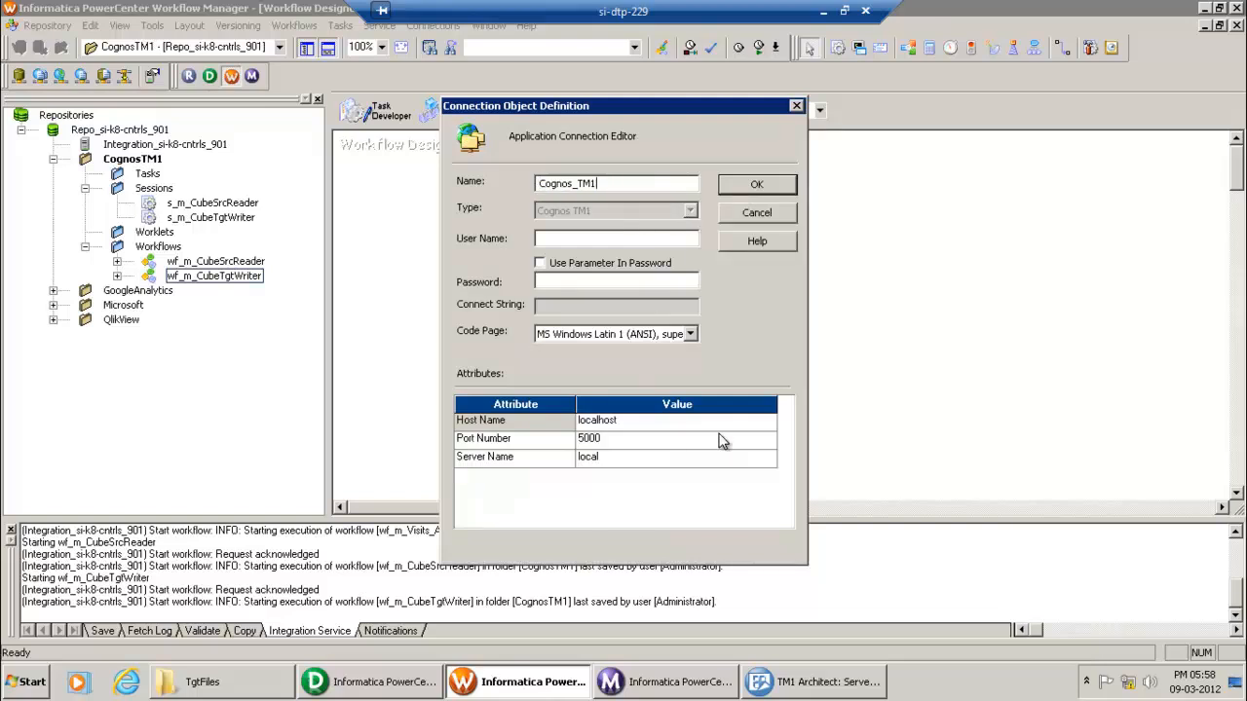
{"action": "left_click", "coordinate": [653, 456]}
{"action": "left_click", "coordinate": [653, 440]}
{"action": "left_click", "coordinate": [655, 425]}
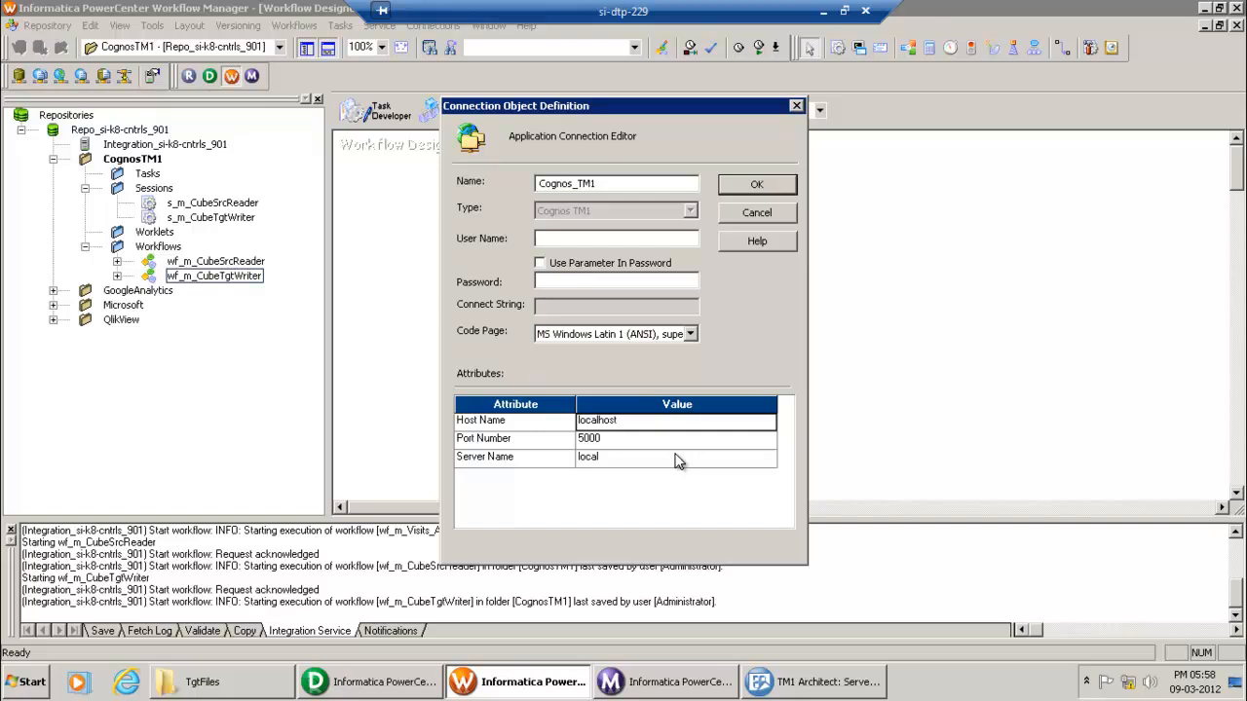
{"action": "left_click", "coordinate": [758, 210]}
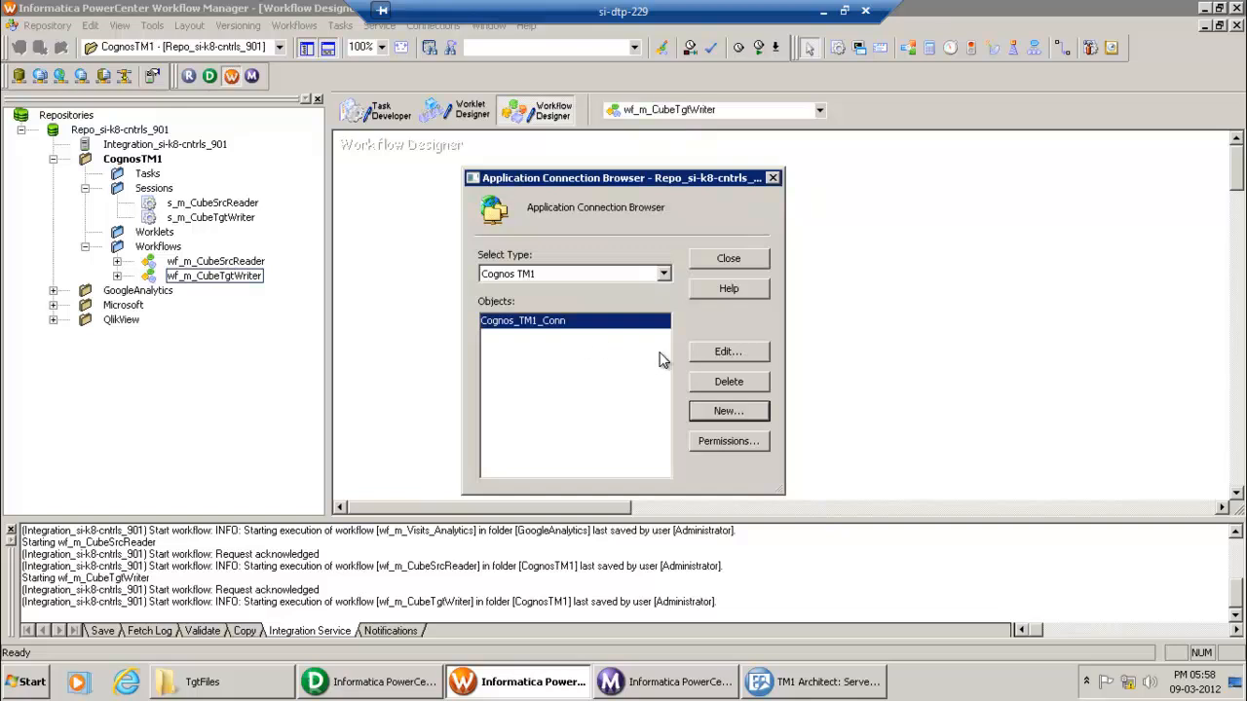
Step: Save Cognos_TM1_Conn with host si-dtp-229, port 5001 and server sdata1, then return to Designer
{"action": "left_click", "coordinate": [723, 354]}
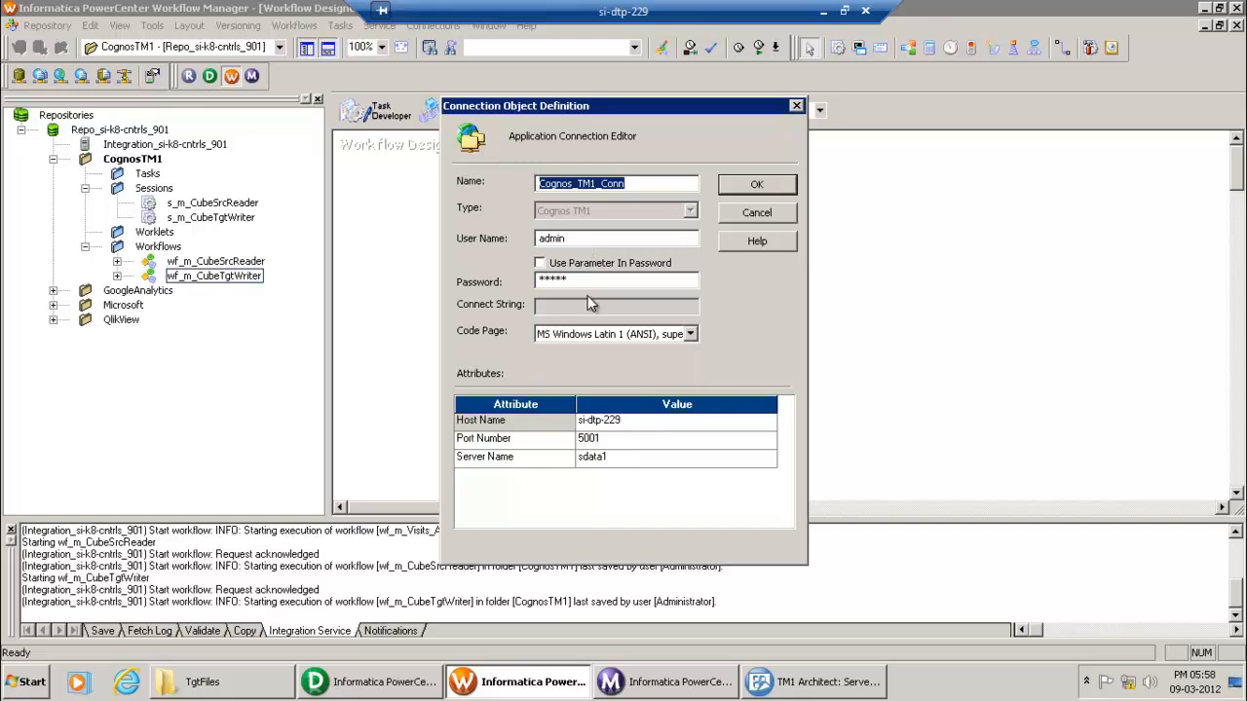
{"action": "left_click", "coordinate": [755, 185]}
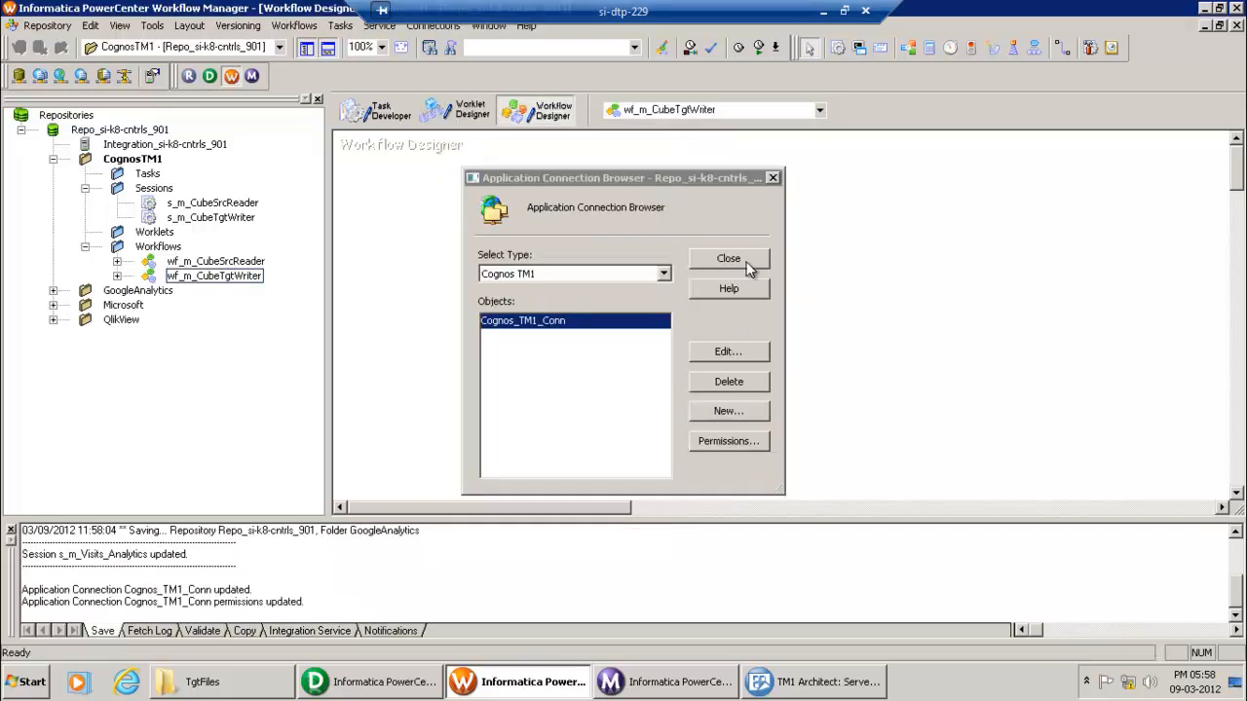
{"action": "left_click", "coordinate": [750, 269]}
{"action": "left_click", "coordinate": [397, 689]}
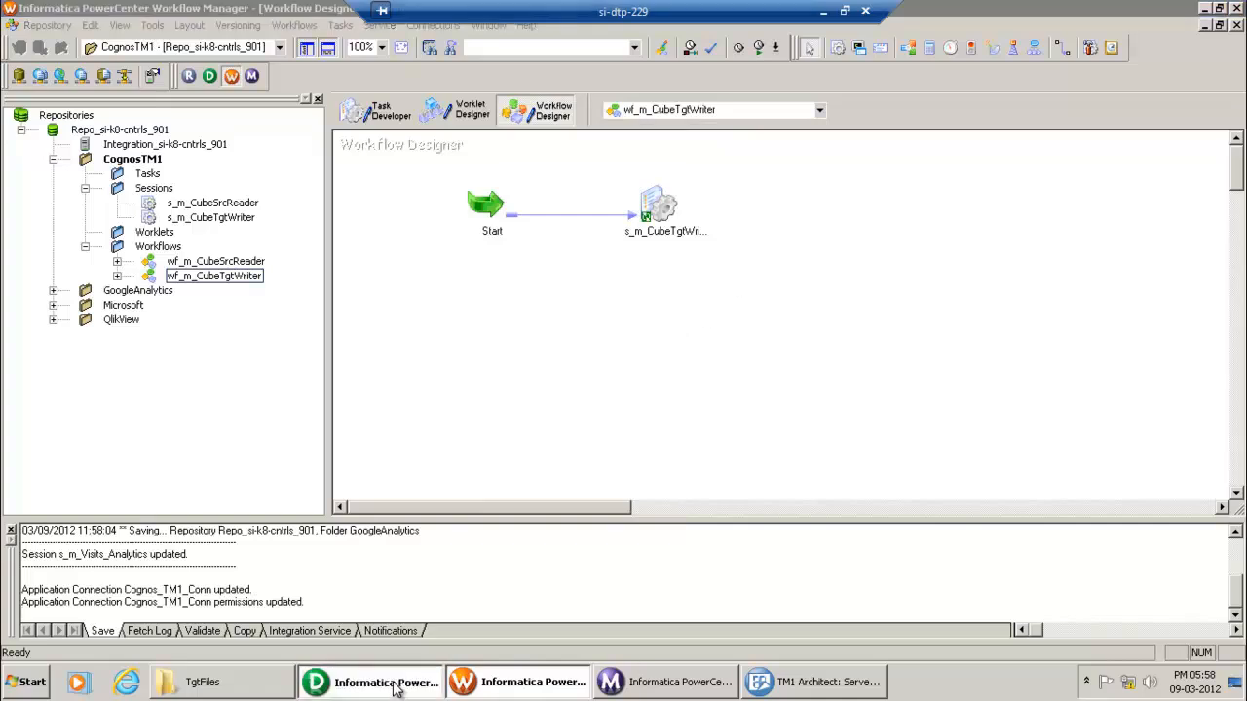
Step: Open the m_CubeSrcReader mapping (PriceCube to FF_Price_Tgt) in Mapping Designer, then switch to TM1 Architect
{"action": "left_click", "coordinate": [403, 105]}
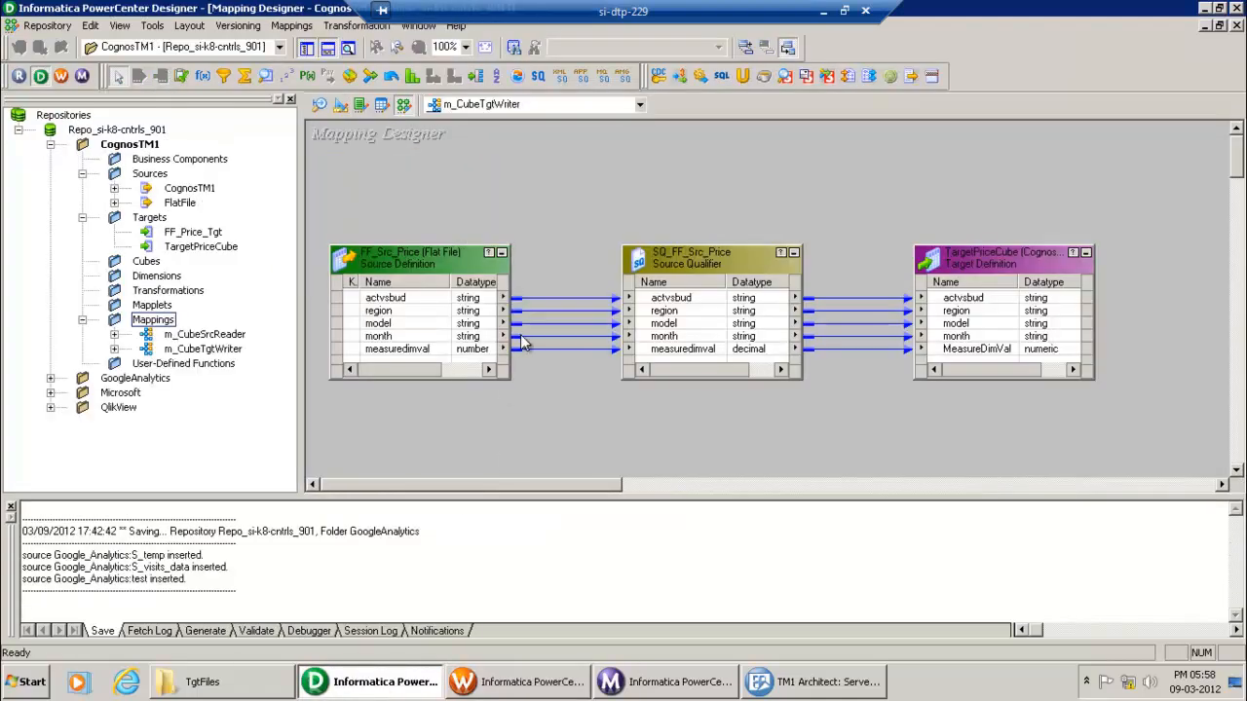
{"action": "left_click_drag", "start_coordinate": [209, 334], "coordinate": [433, 268]}
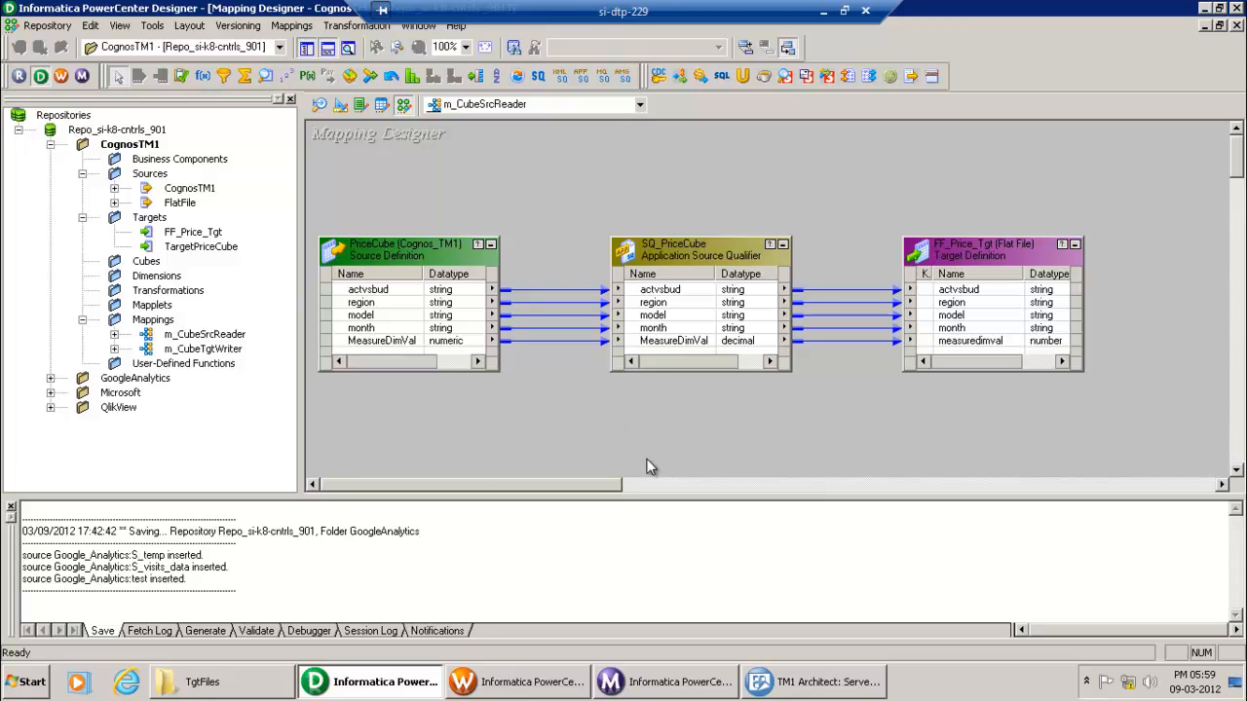
{"action": "left_click", "coordinate": [818, 688]}
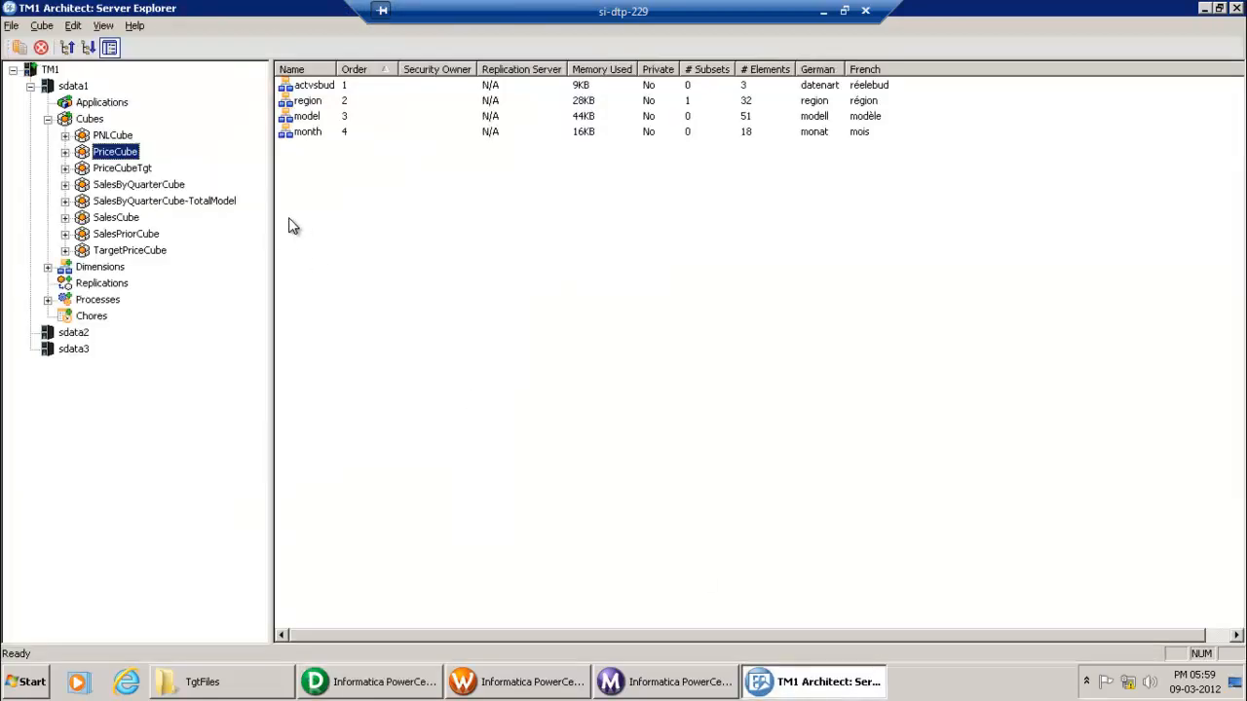
Step: Load PriceCube's MyView in Cube Viewer, showing World year total 3502516.35, then return to Designer
{"action": "double_click", "coordinate": [117, 151]}
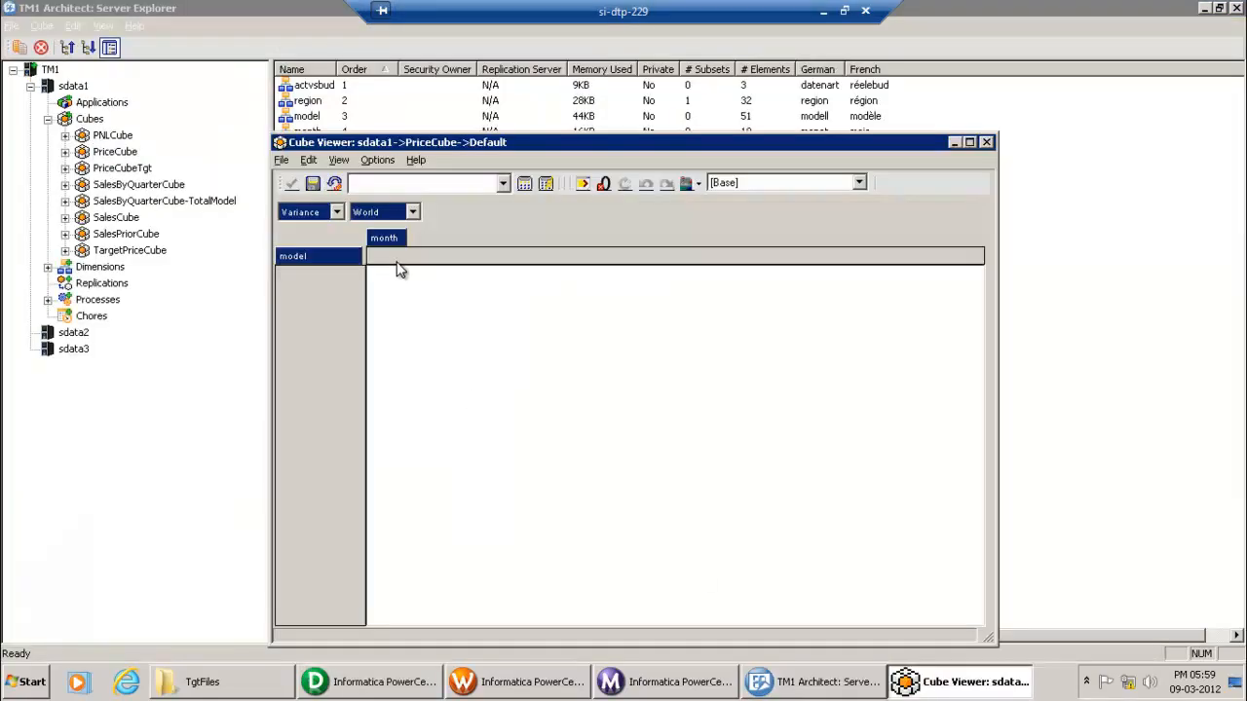
{"action": "left_click", "coordinate": [503, 184]}
{"action": "left_click", "coordinate": [450, 200]}
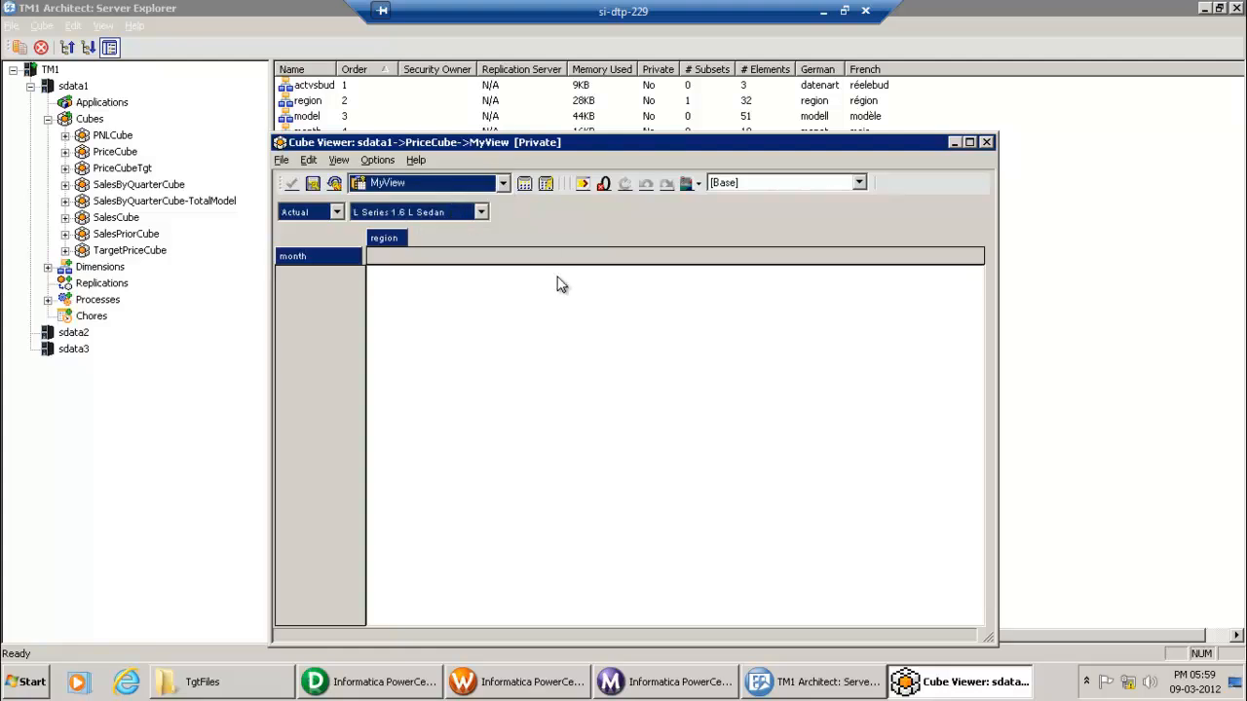
{"action": "left_click", "coordinate": [526, 184]}
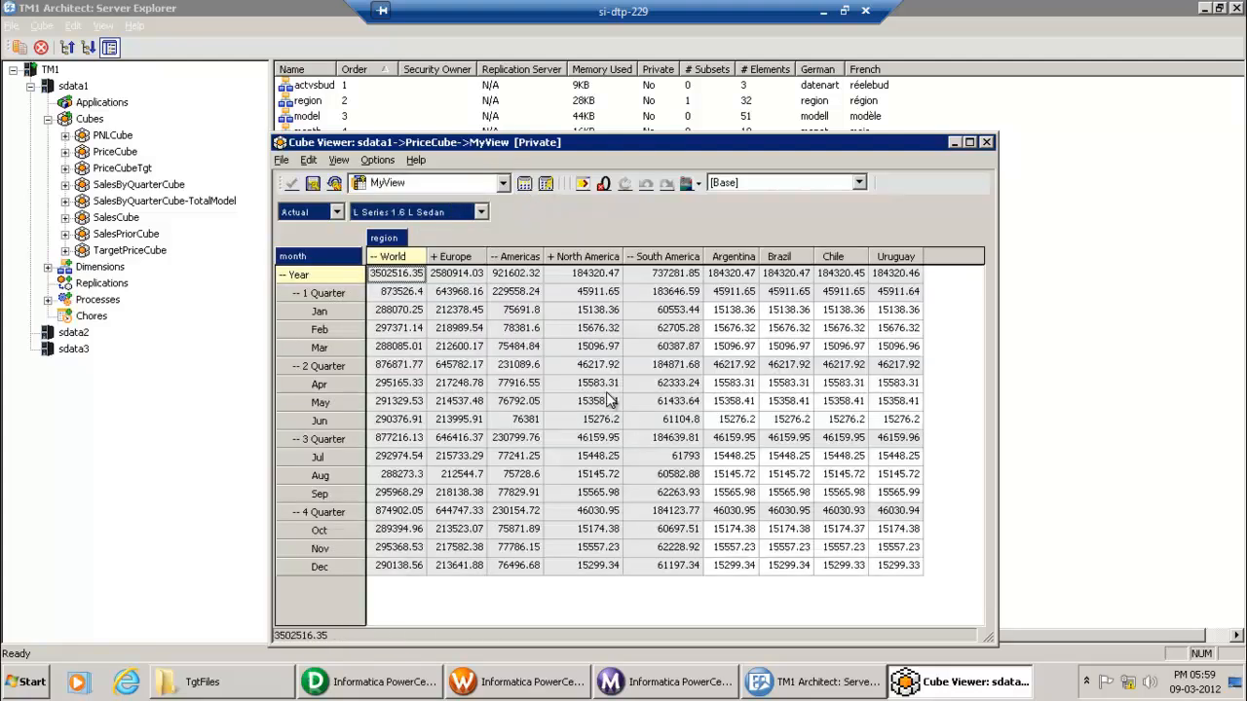
{"action": "left_click_drag", "start_coordinate": [440, 146], "coordinate": [420, 102]}
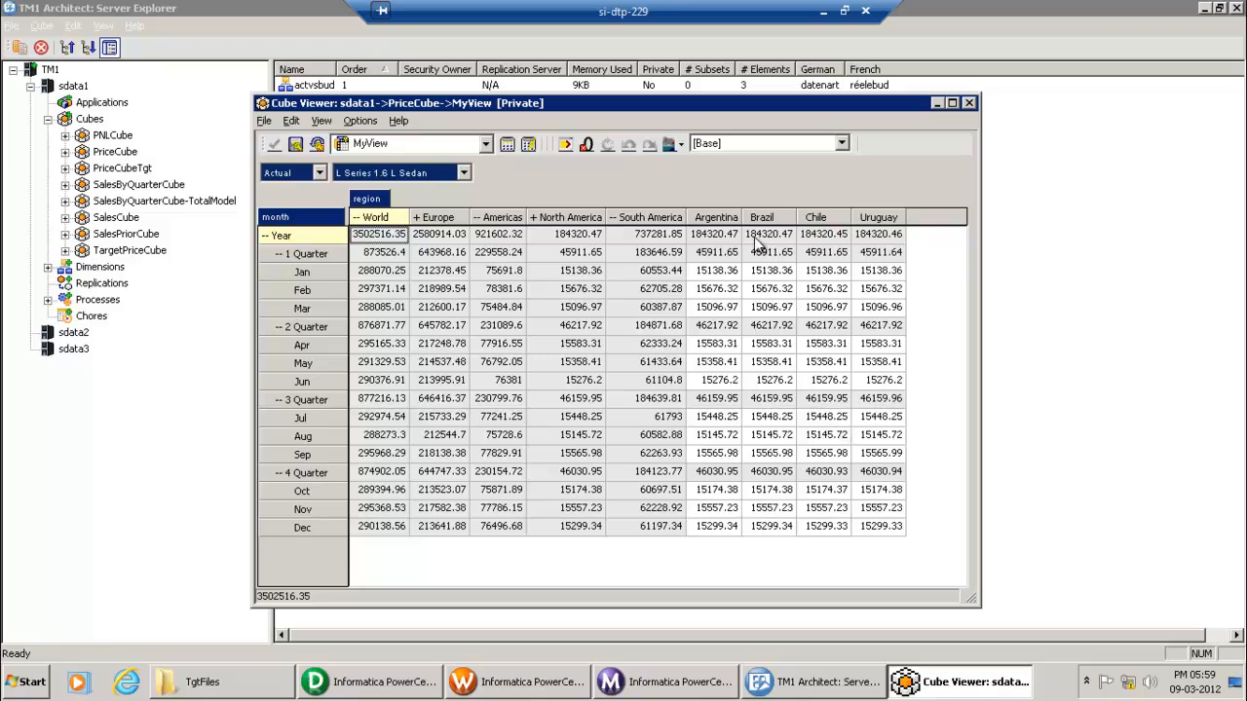
{"action": "left_click", "coordinate": [370, 686]}
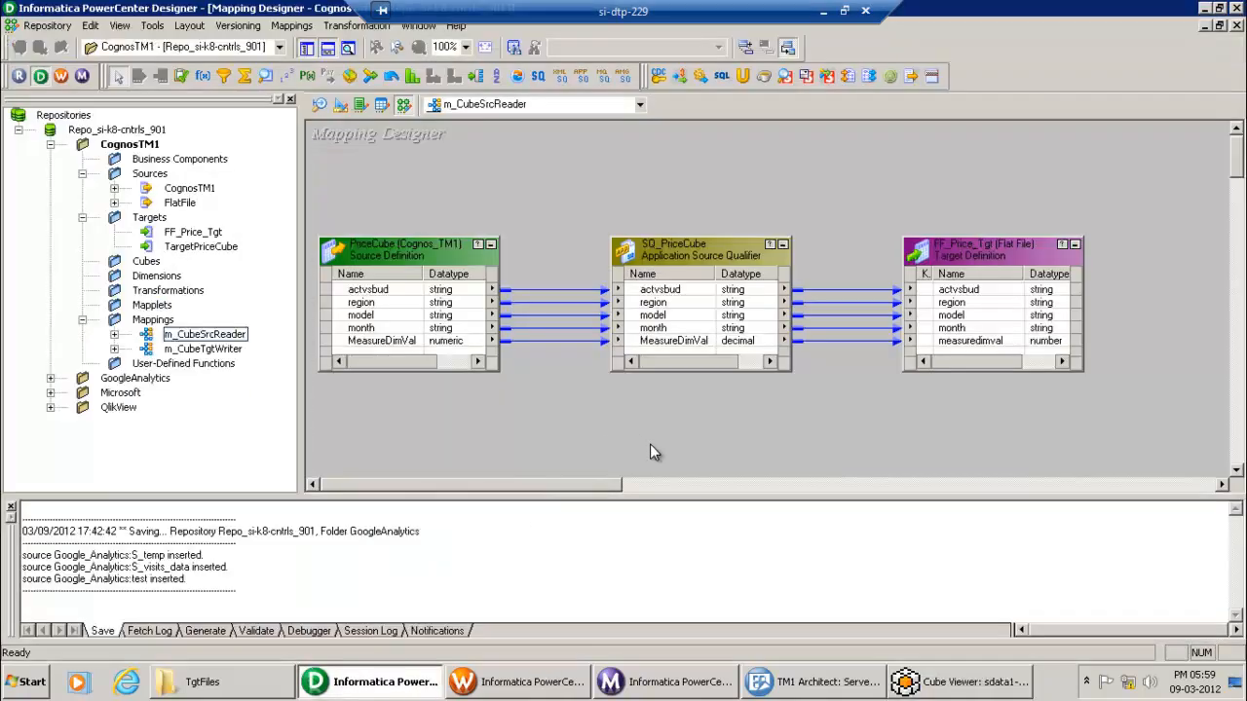
Step: Open the wf_m_CubeSrcReader workflow in Workflow Manager and validate it
{"action": "left_click", "coordinate": [531, 686]}
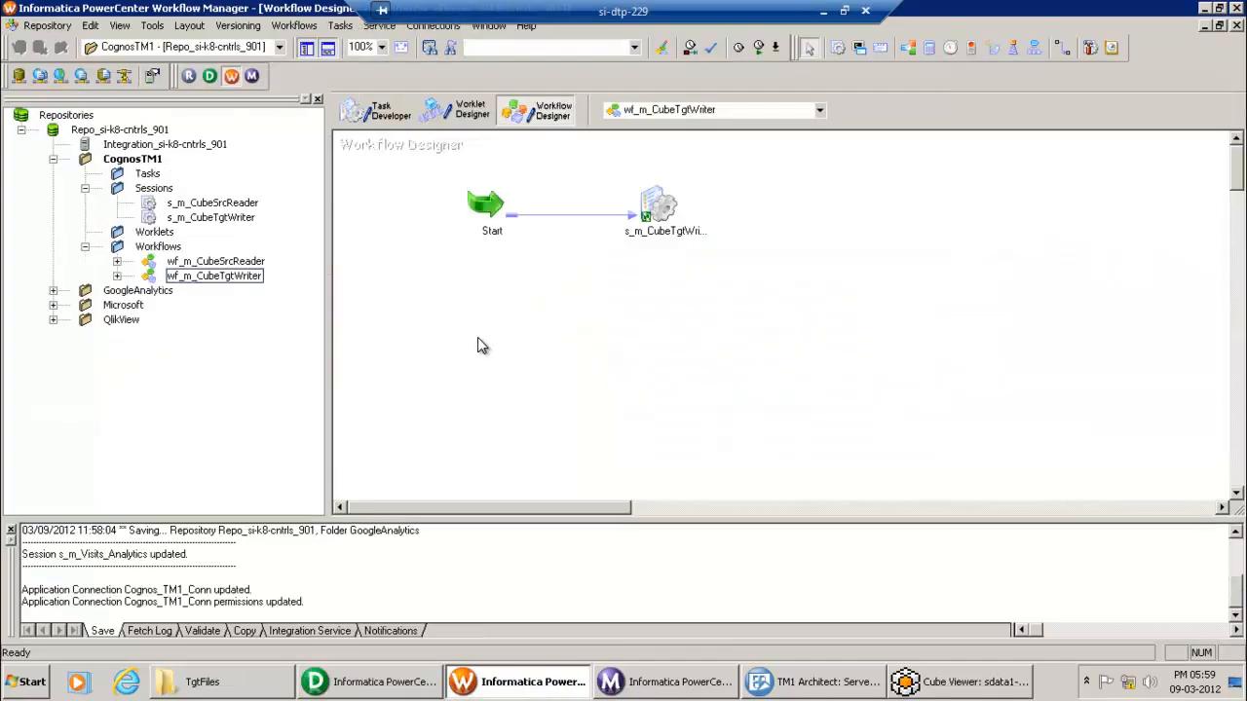
{"action": "left_click_drag", "start_coordinate": [239, 261], "coordinate": [474, 269]}
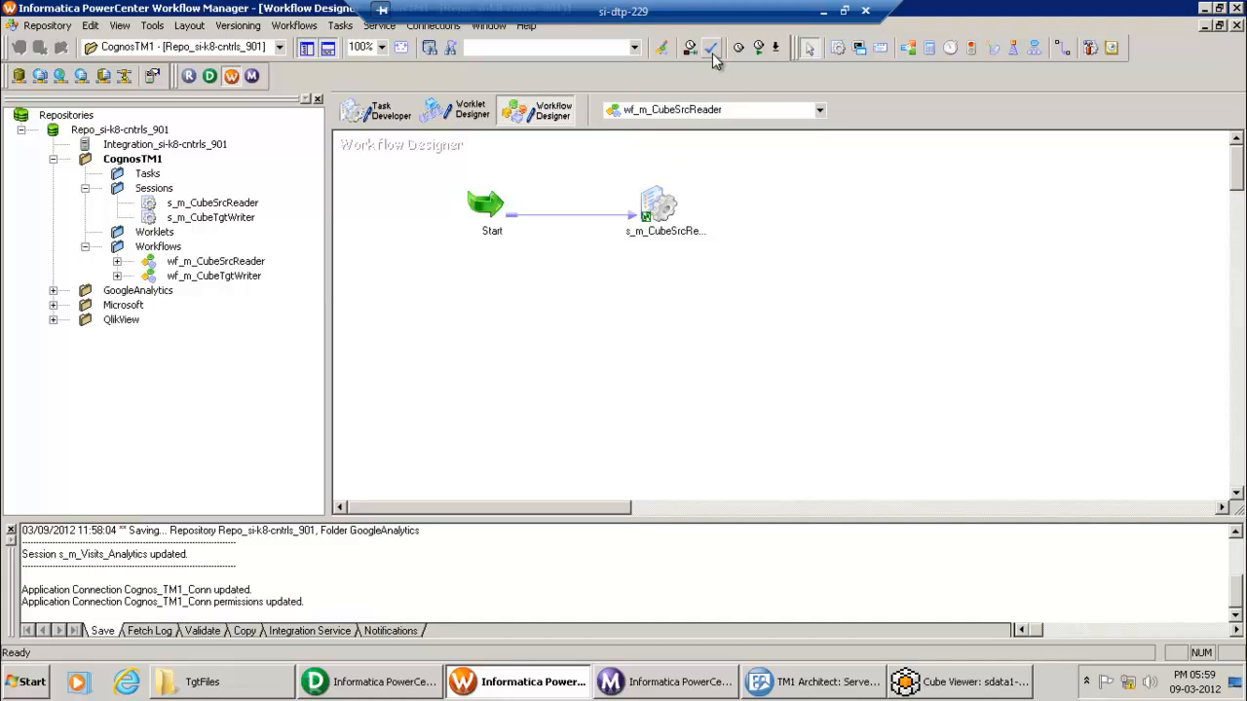
{"action": "left_click", "coordinate": [378, 111]}
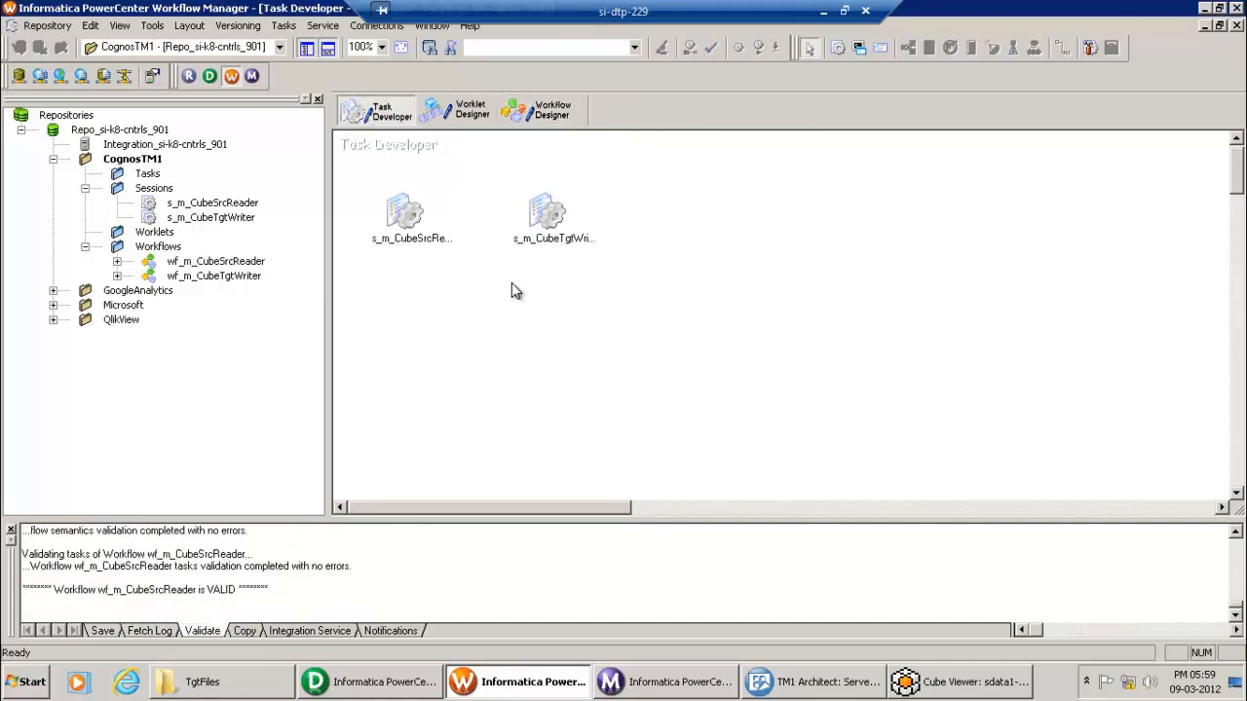
Step: Confirm session s_m_CubeSrcReader reads SQ_PriceCube through the Cognos_TM1_Conn connection
{"action": "double_click", "coordinate": [419, 219]}
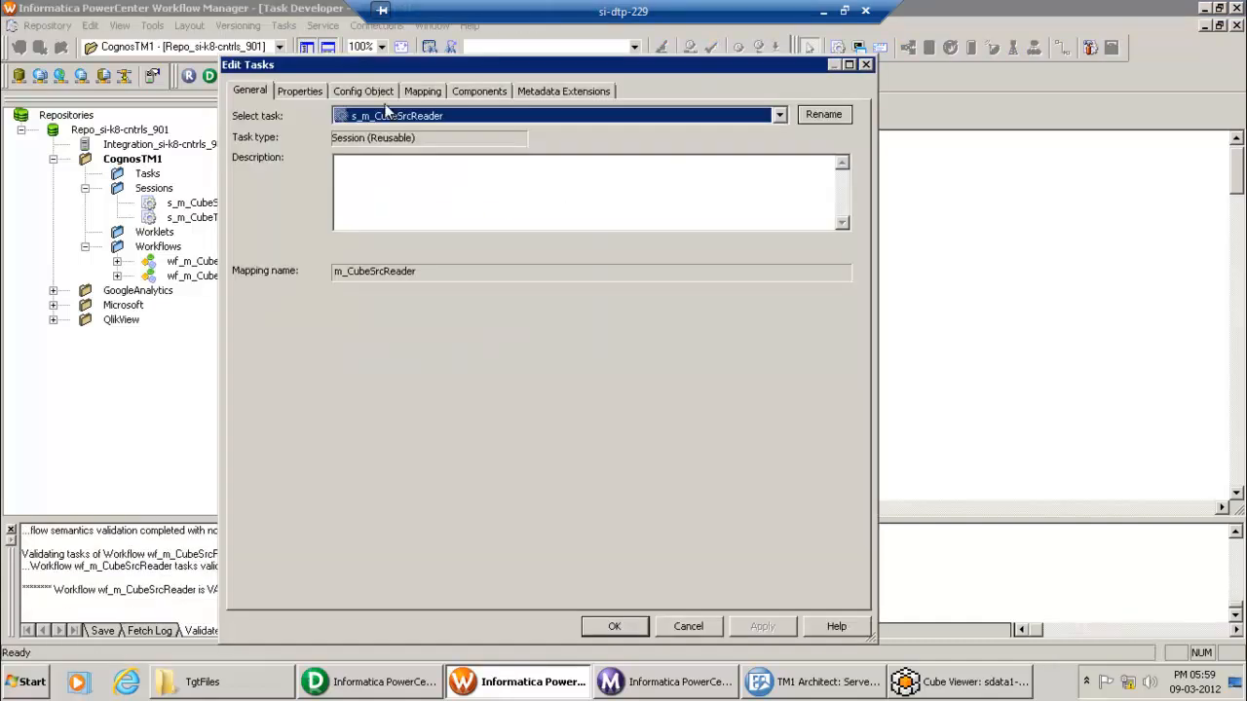
{"action": "left_click", "coordinate": [423, 92]}
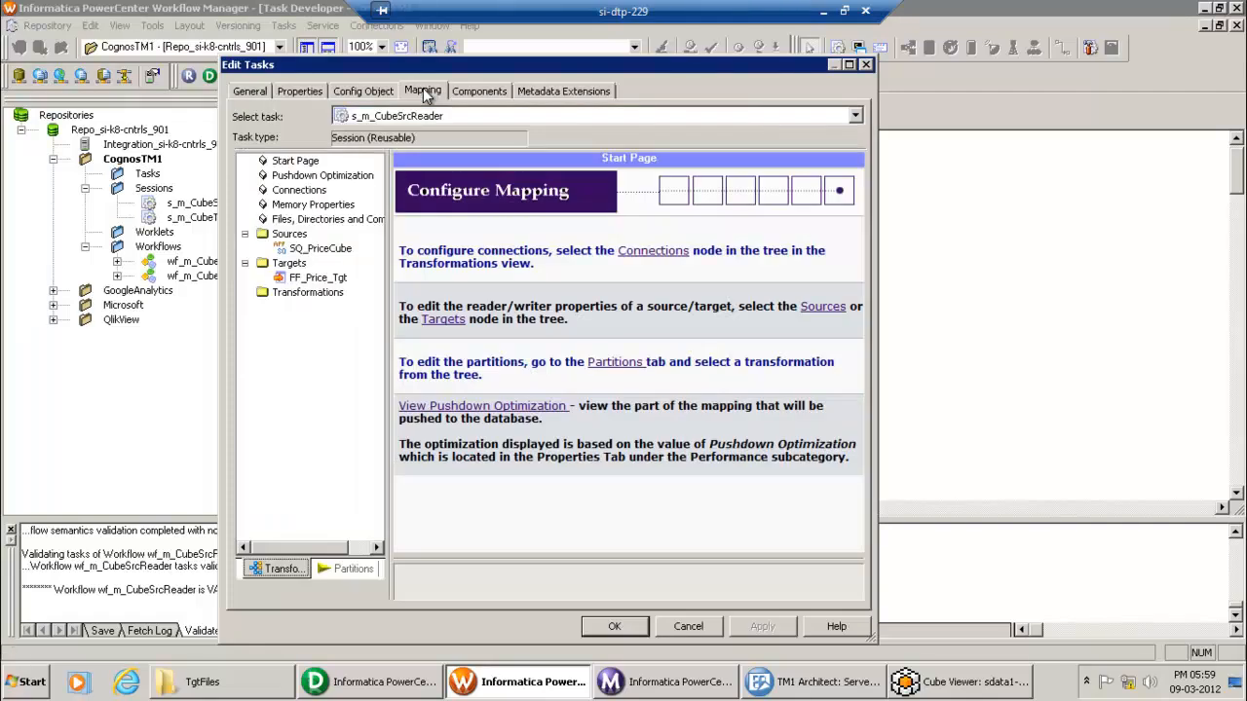
{"action": "left_click", "coordinate": [325, 249]}
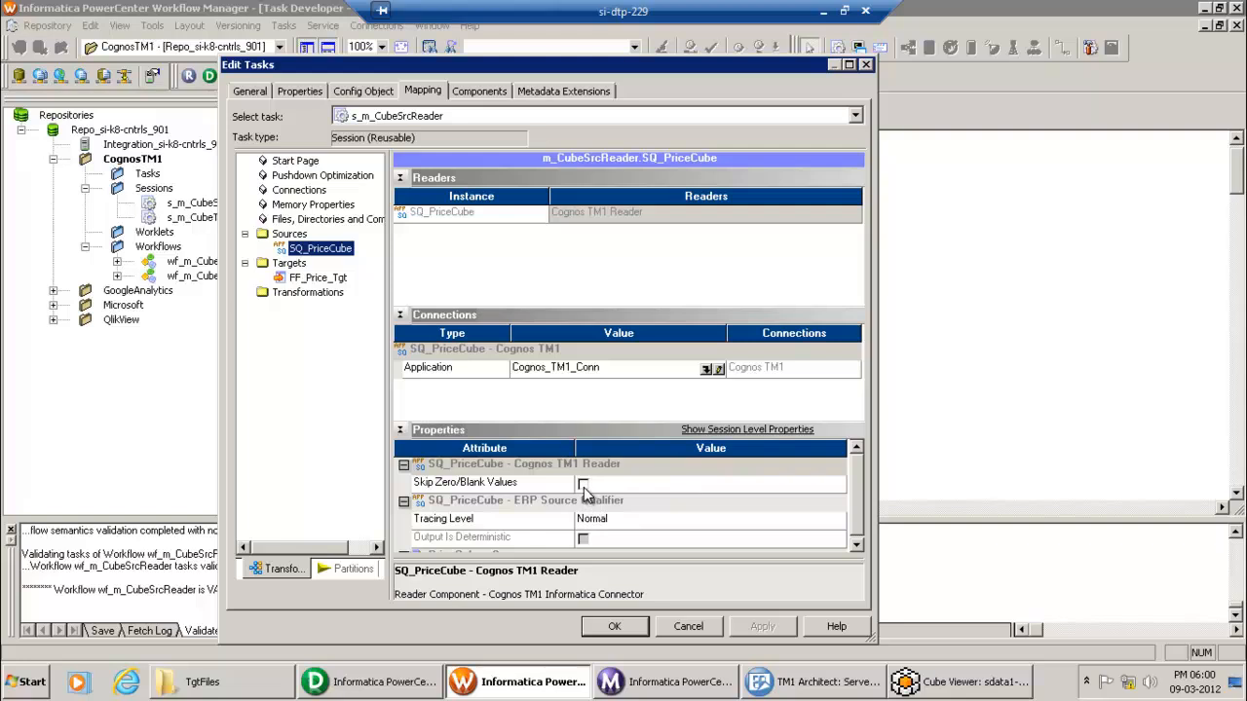
{"action": "left_click", "coordinate": [614, 628]}
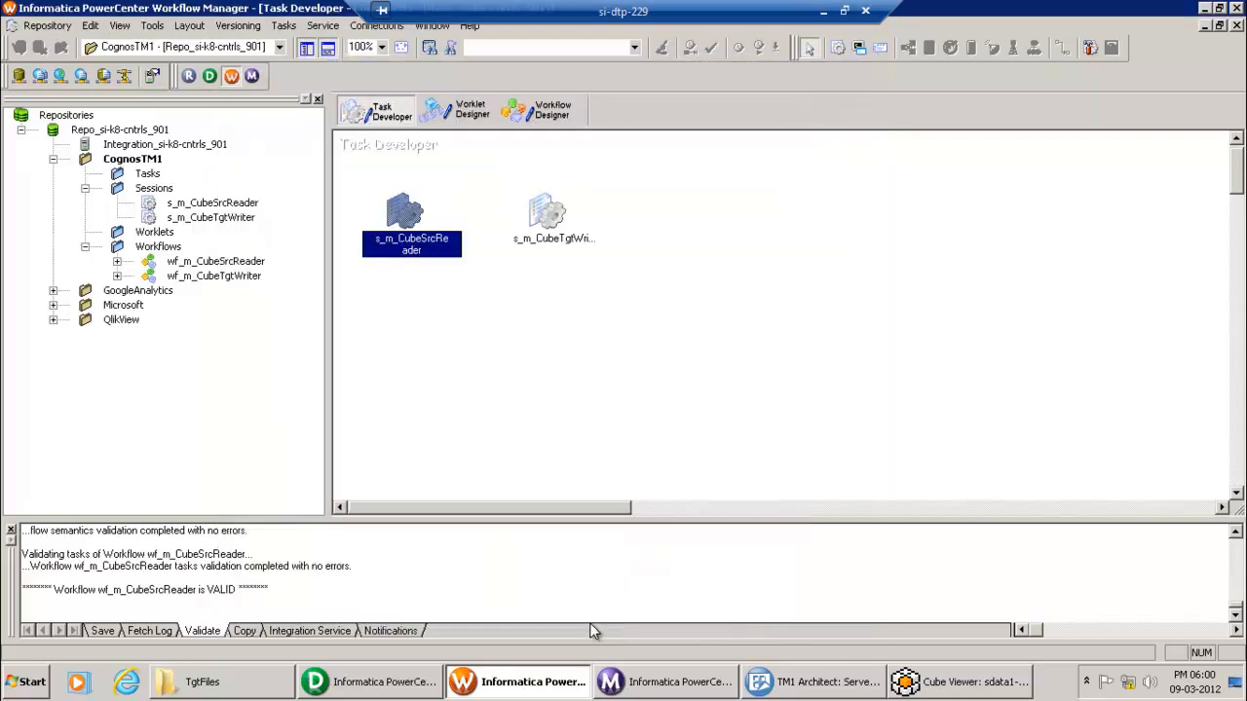
Step: Run wf_m_CubeSrcReader, check 18144 rows reached FF_Price_Tgt, then open the TgtFiles folder
{"action": "left_click", "coordinate": [545, 114]}
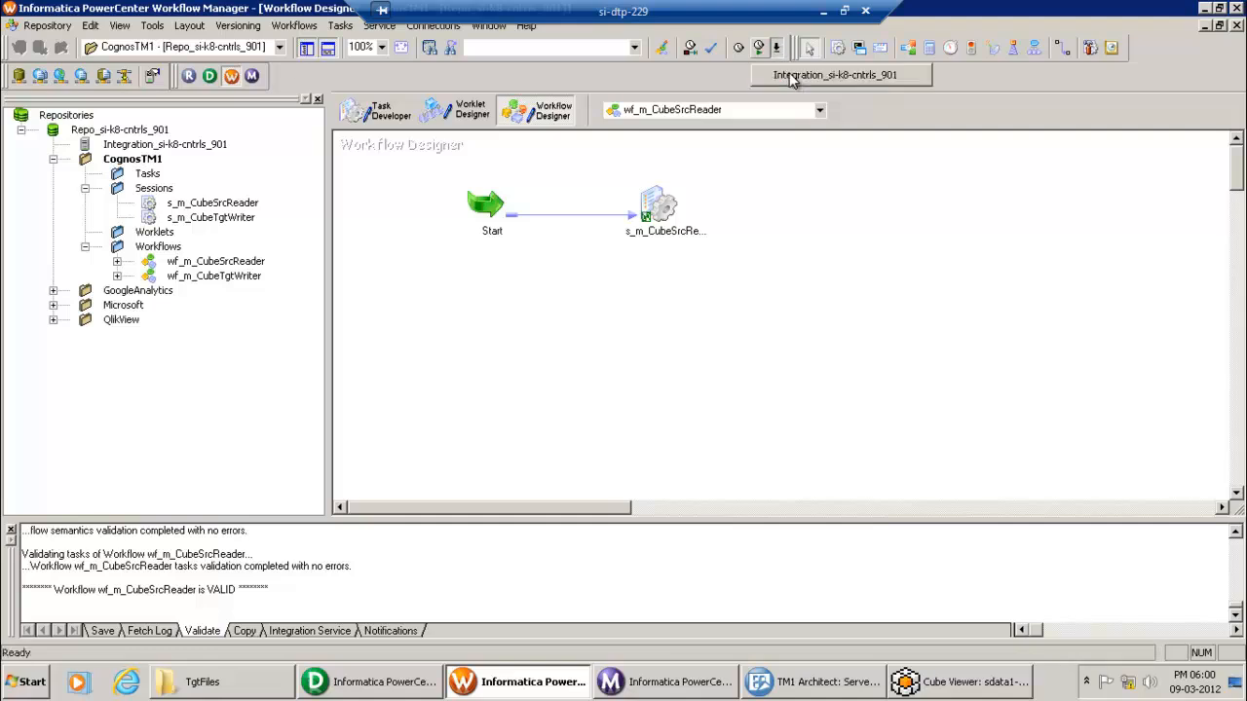
{"action": "left_click", "coordinate": [758, 47]}
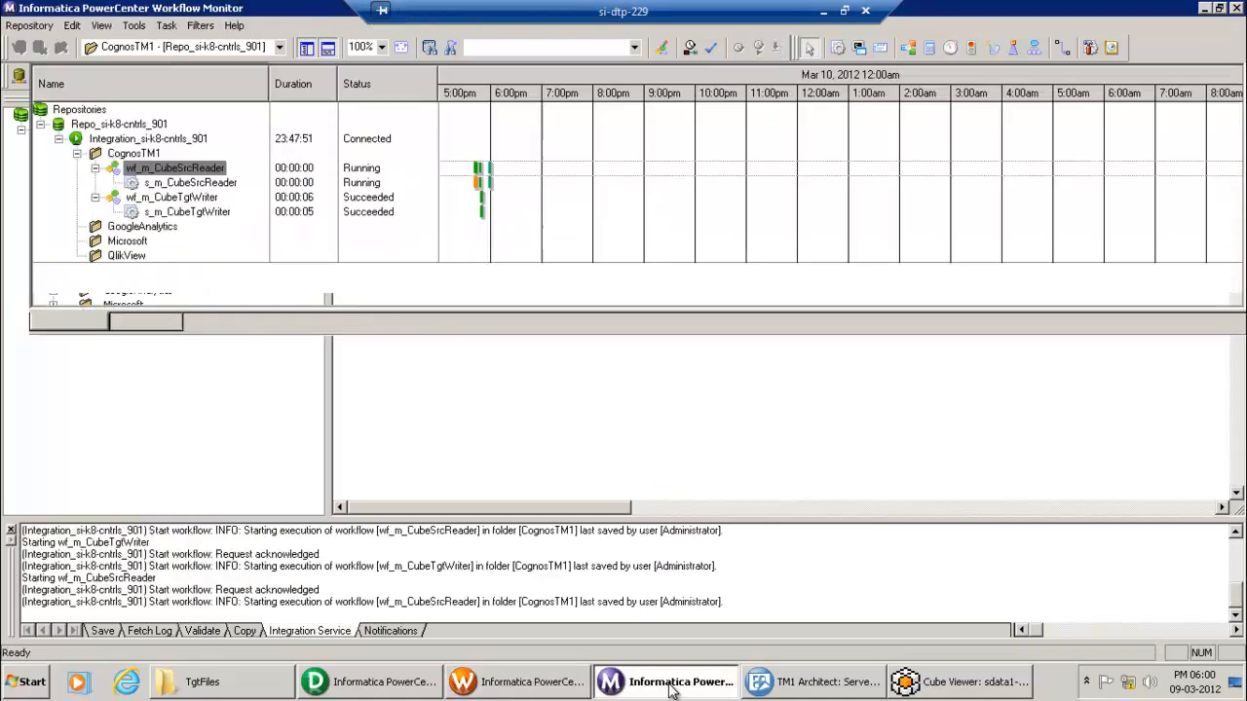
{"action": "right_click", "coordinate": [215, 184]}
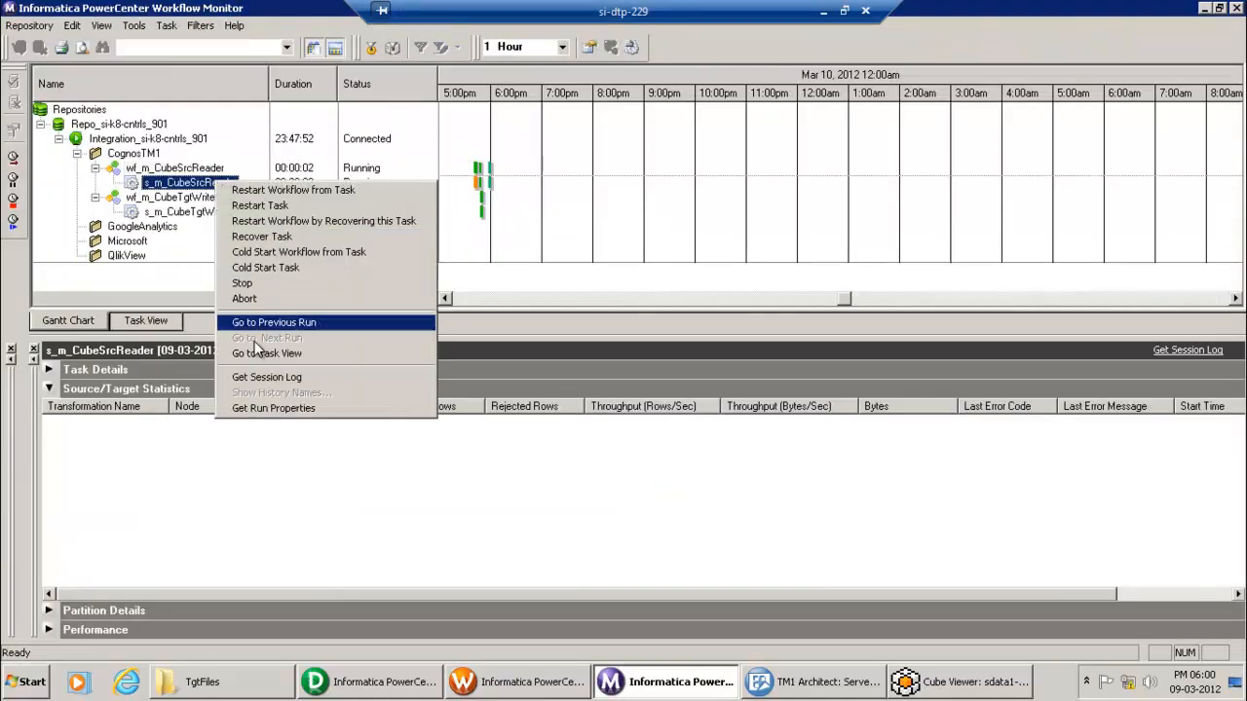
{"action": "left_click", "coordinate": [266, 409]}
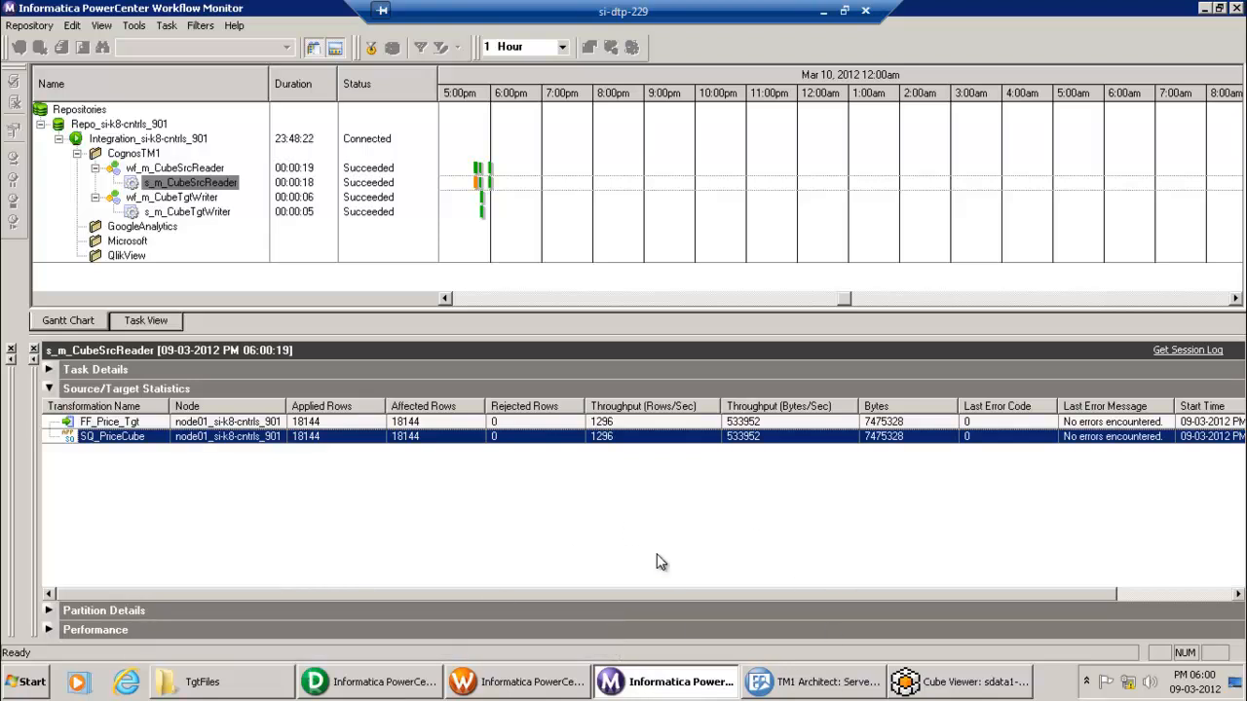
{"action": "left_click", "coordinate": [254, 690]}
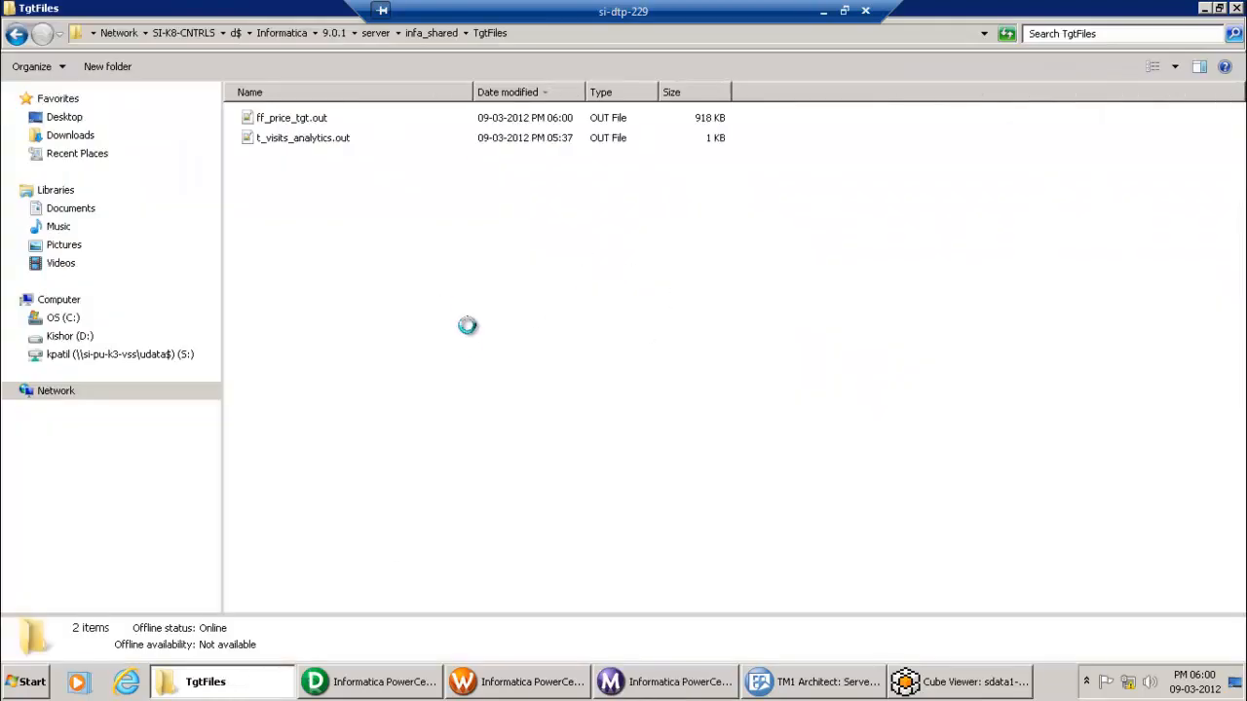
Step: Refresh the TgtFiles folder and open ff_price_tgt.out in Notepad++
{"action": "right_click", "coordinate": [475, 358]}
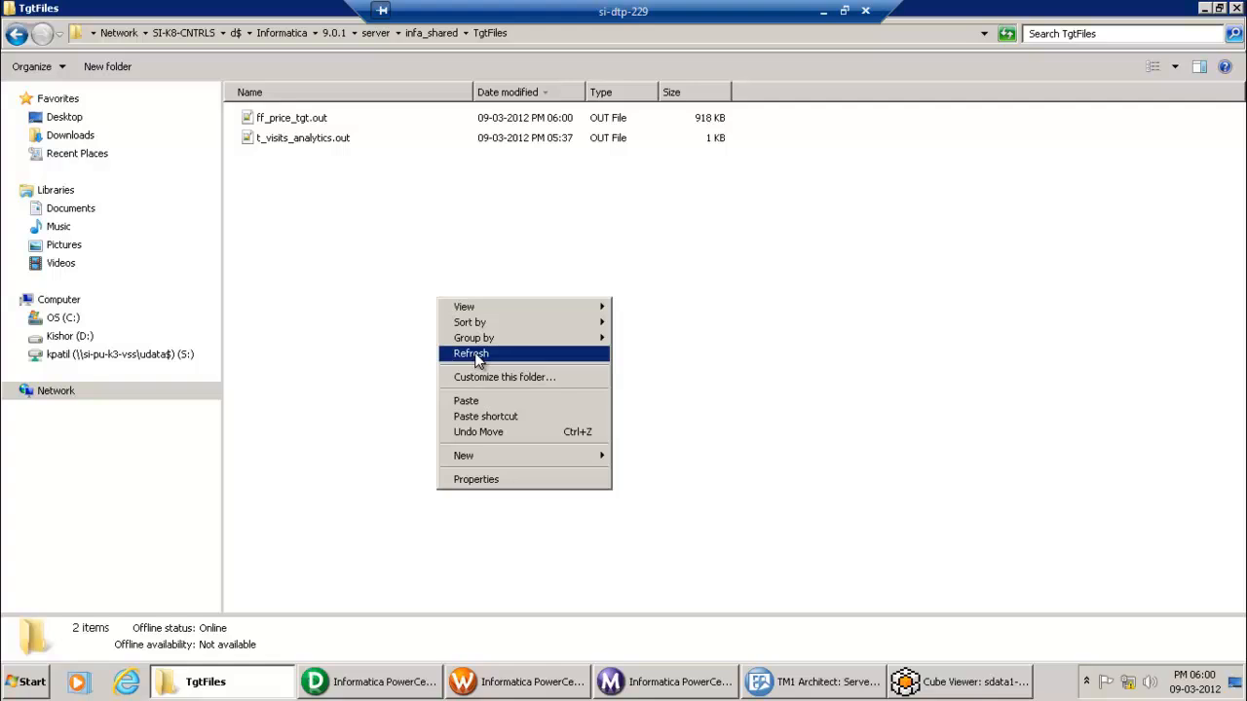
{"action": "left_click", "coordinate": [477, 354]}
{"action": "right_click", "coordinate": [290, 119]}
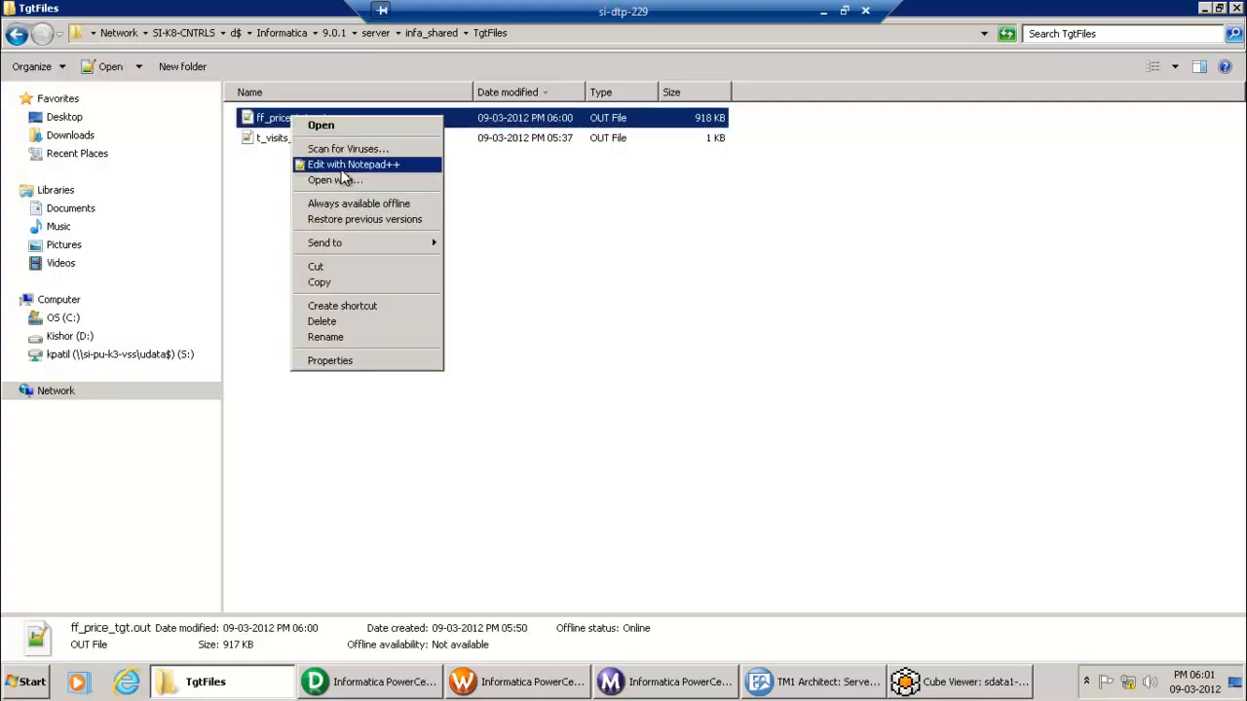
{"action": "left_click", "coordinate": [347, 164]}
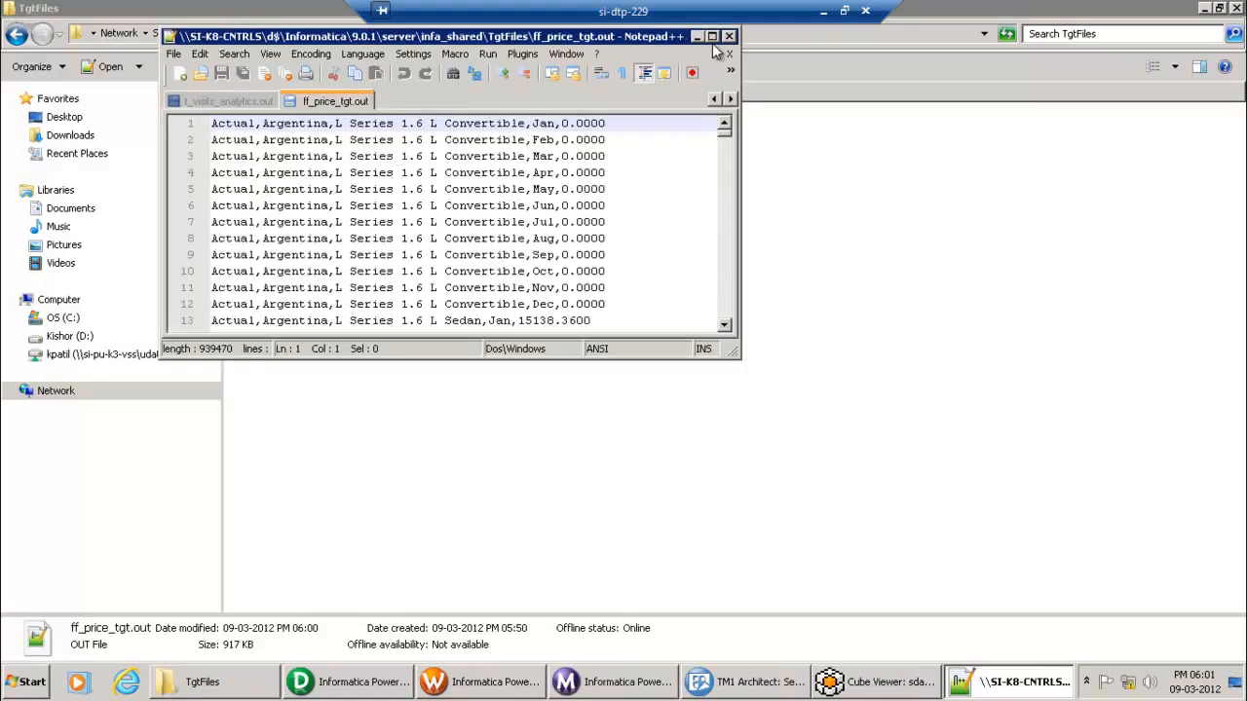
Step: Maximize the exported file, scroll through its Actual, Argentina price rows, then return to TM1 Architect
{"action": "left_click", "coordinate": [714, 37]}
{"action": "left_click", "coordinate": [510, 174]}
{"action": "scroll", "coordinate": [515, 237], "scroll_direction": "down", "scroll_amount": 1}
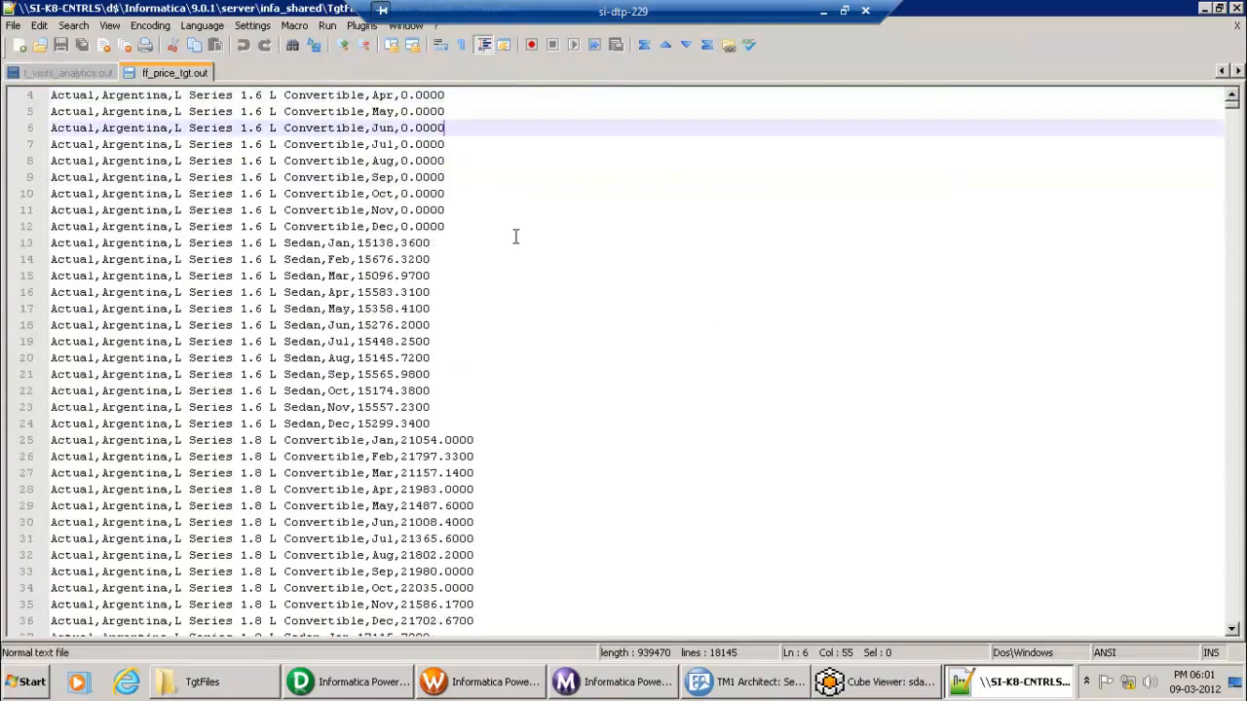
{"action": "scroll", "coordinate": [515, 236], "scroll_direction": "down", "scroll_amount": 3}
{"action": "scroll", "coordinate": [516, 237], "scroll_direction": "down", "scroll_amount": 2}
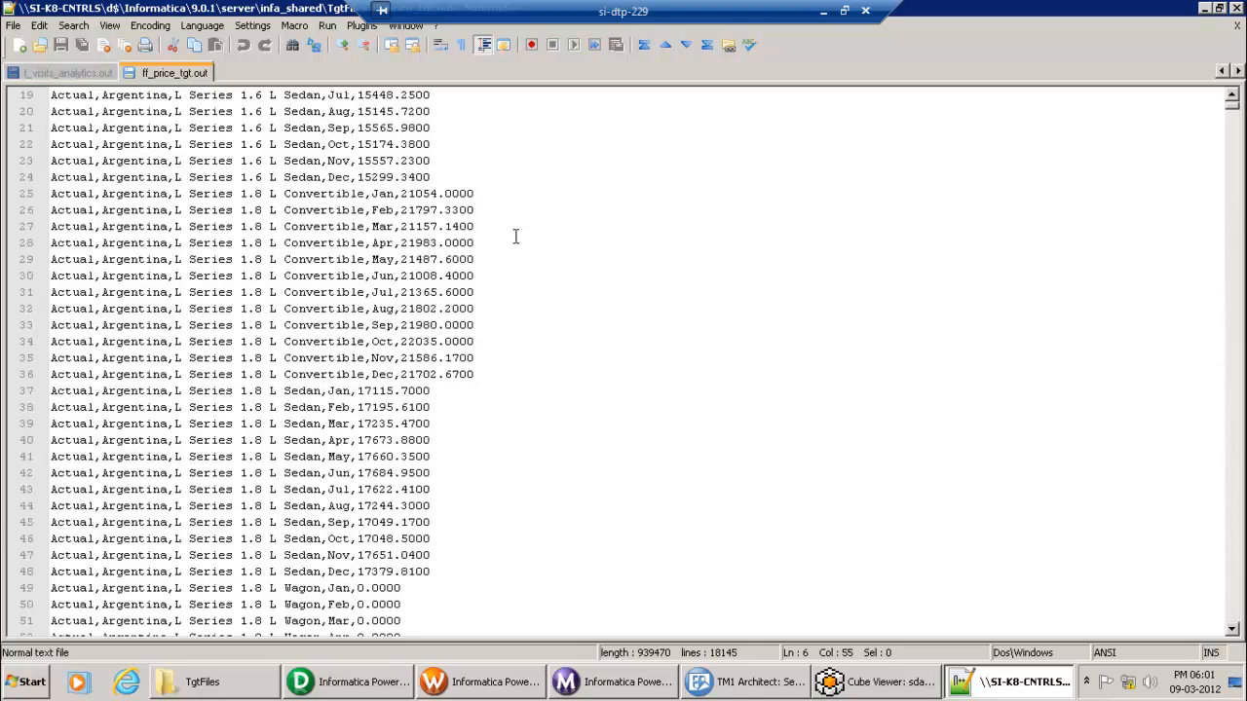
{"action": "scroll", "coordinate": [518, 237], "scroll_direction": "up", "scroll_amount": 4}
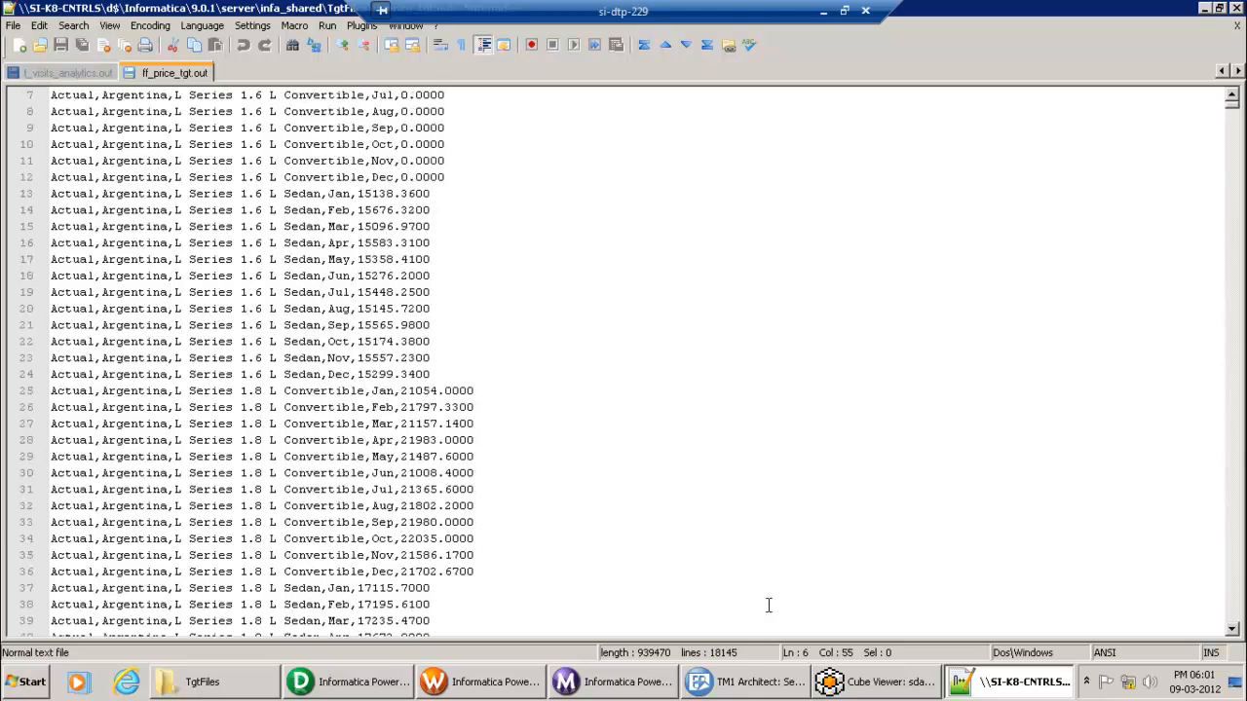
{"action": "left_click", "coordinate": [760, 688]}
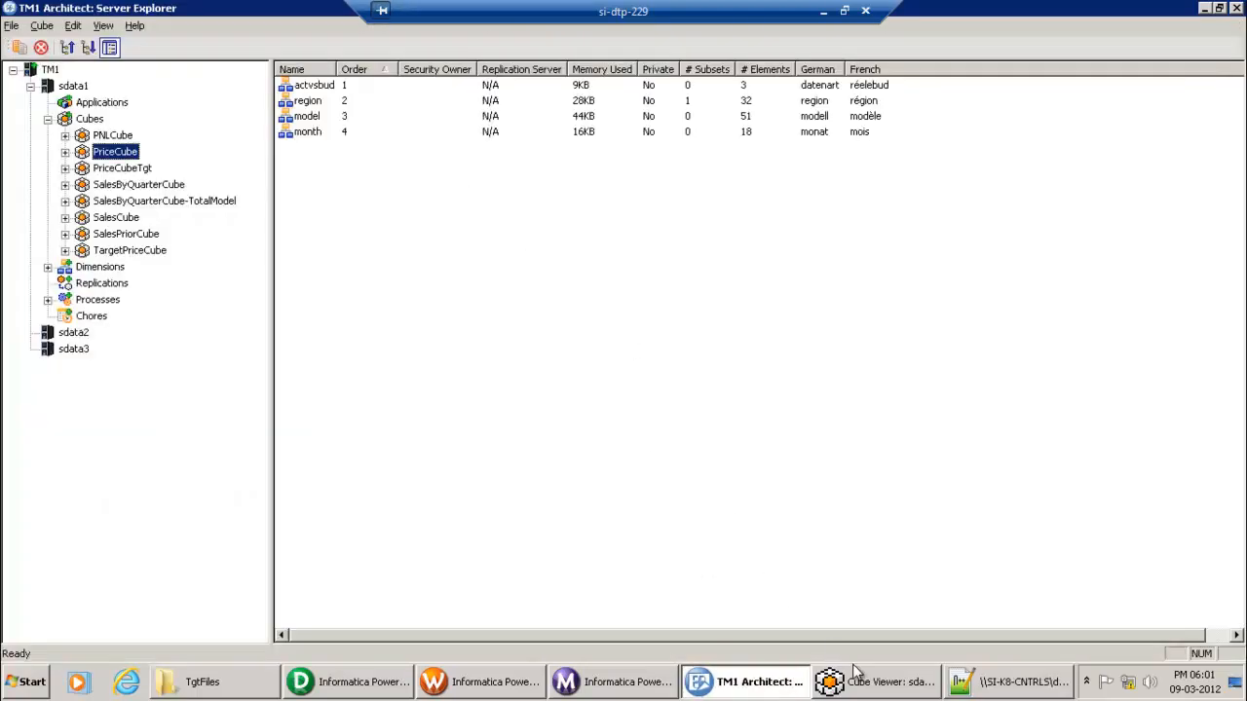
Step: Match line 13's Sedan January price 15138.3600 to PriceCube's Argentina/Jan cell, then return to Designer
{"action": "left_click", "coordinate": [876, 687]}
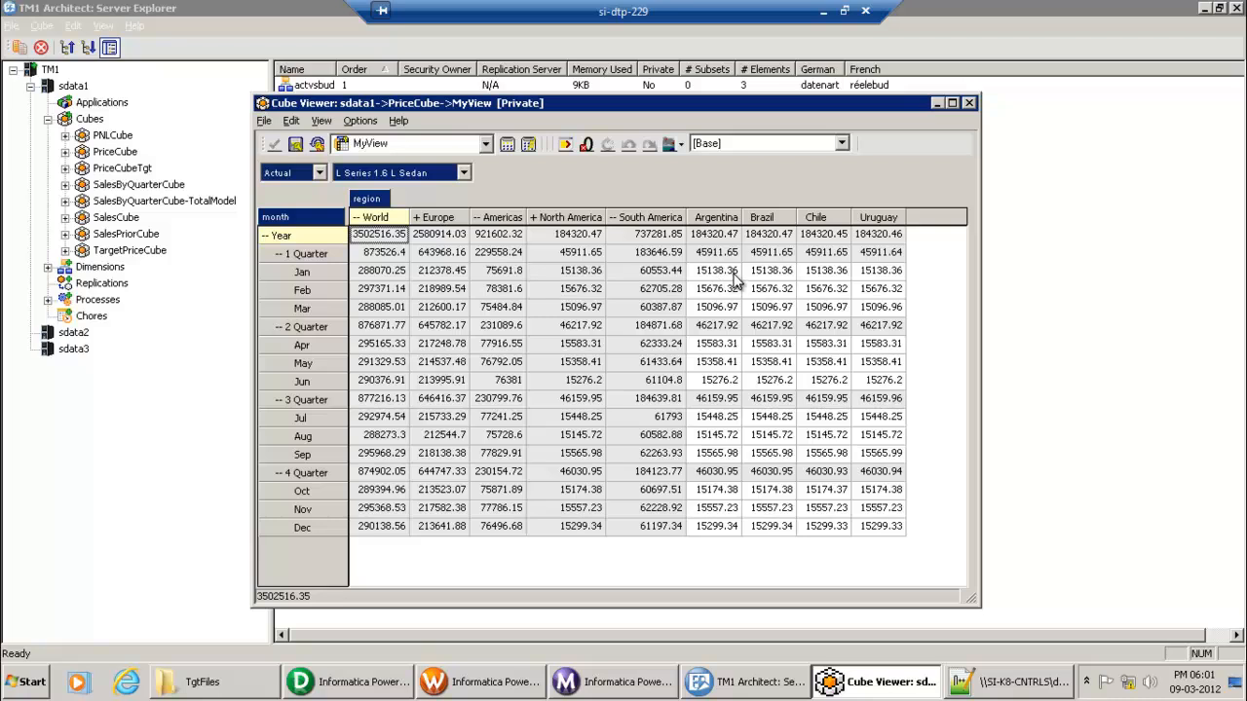
{"action": "left_click", "coordinate": [1018, 682]}
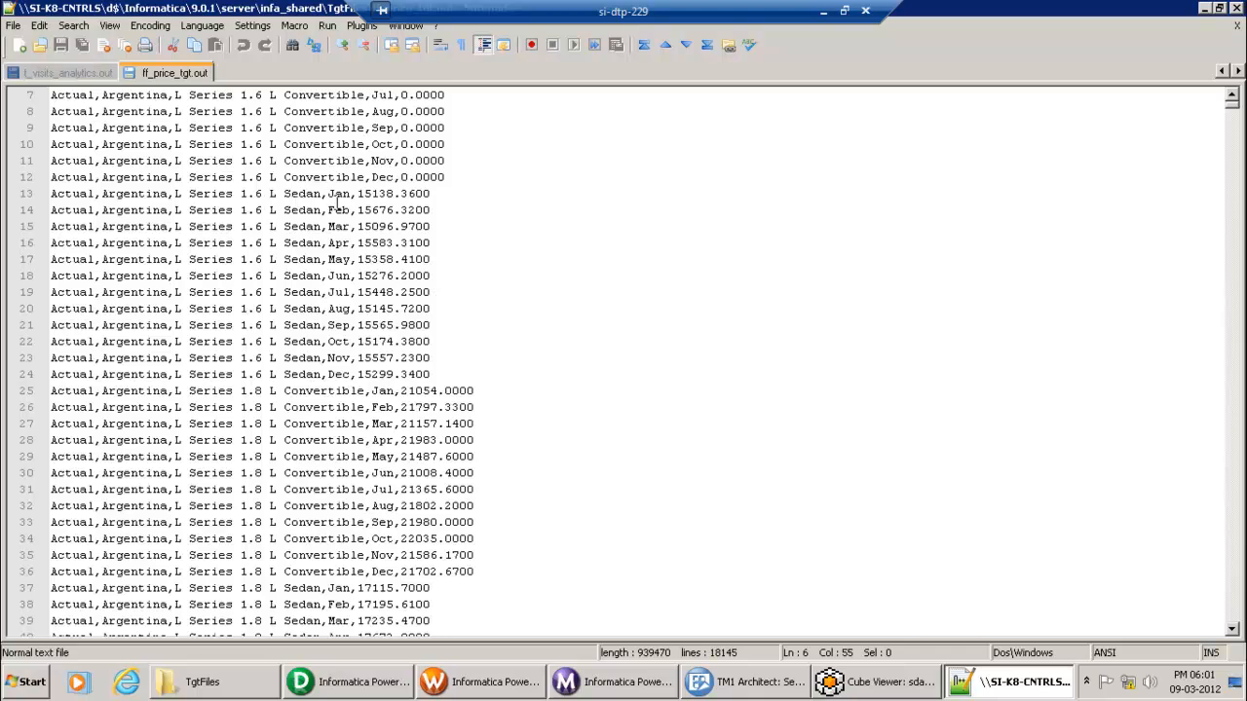
{"action": "left_click_drag", "start_coordinate": [359, 192], "coordinate": [432, 193]}
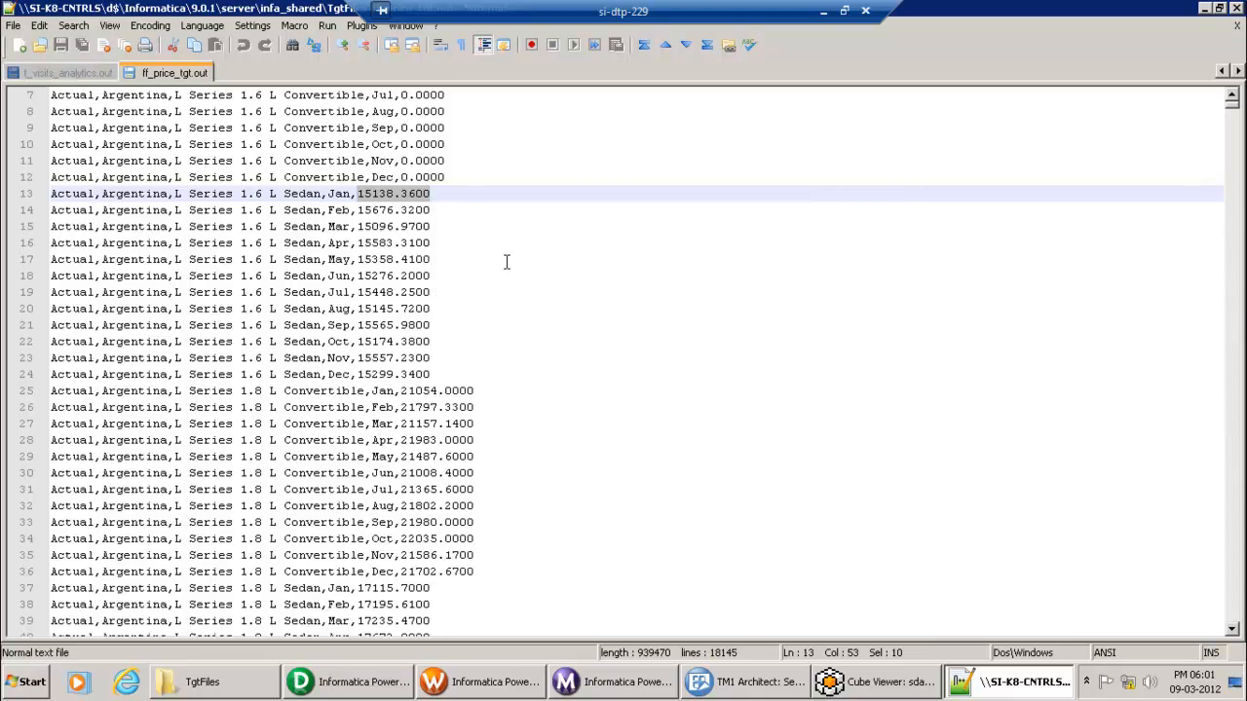
{"action": "left_click", "coordinate": [859, 687]}
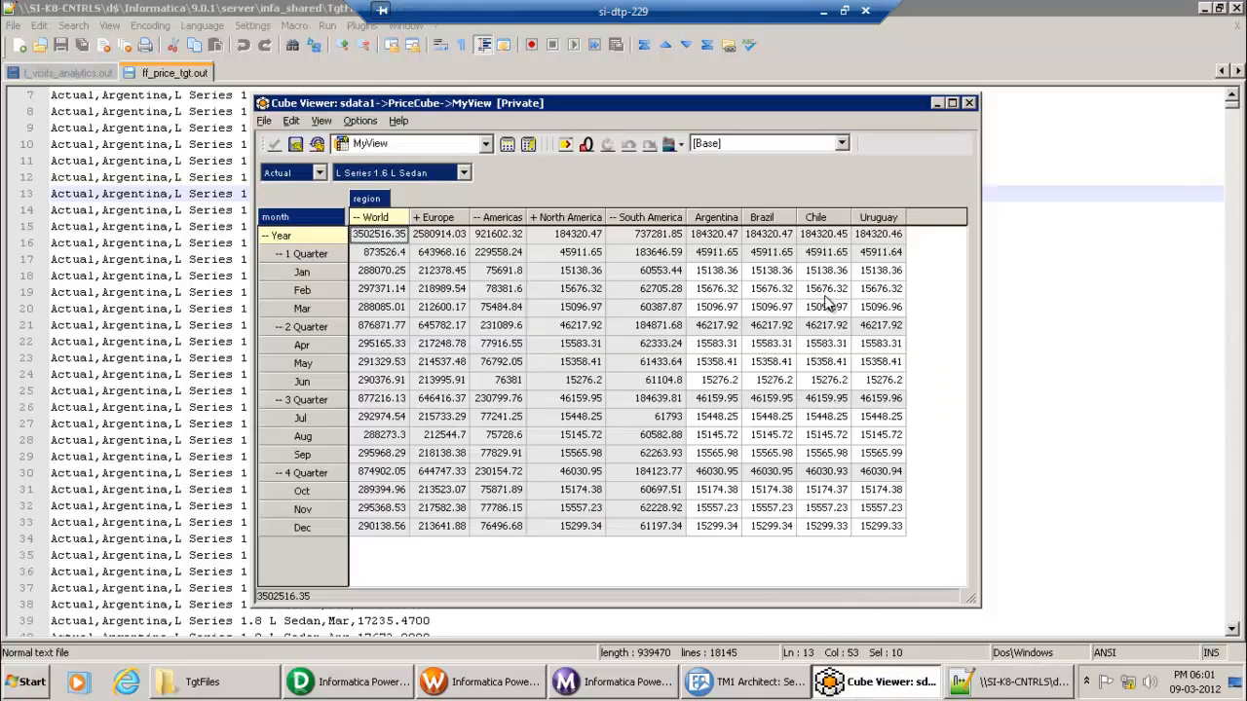
{"action": "left_click", "coordinate": [725, 275]}
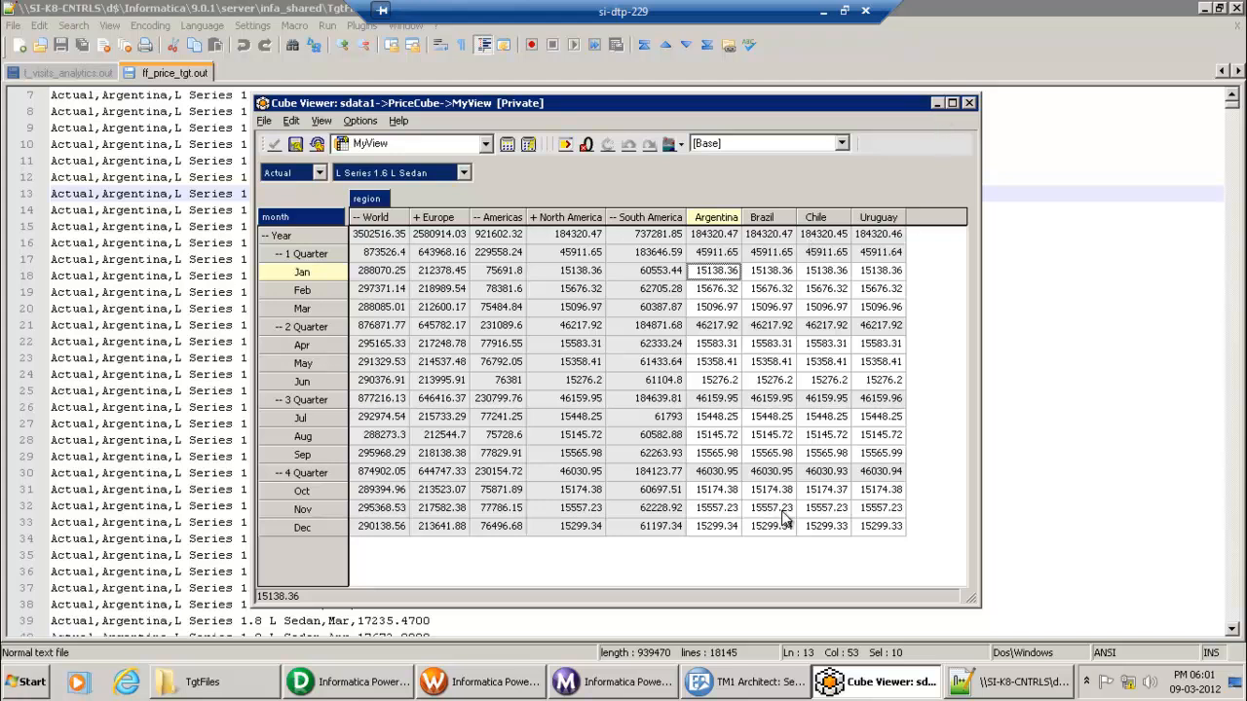
{"action": "left_click", "coordinate": [395, 686]}
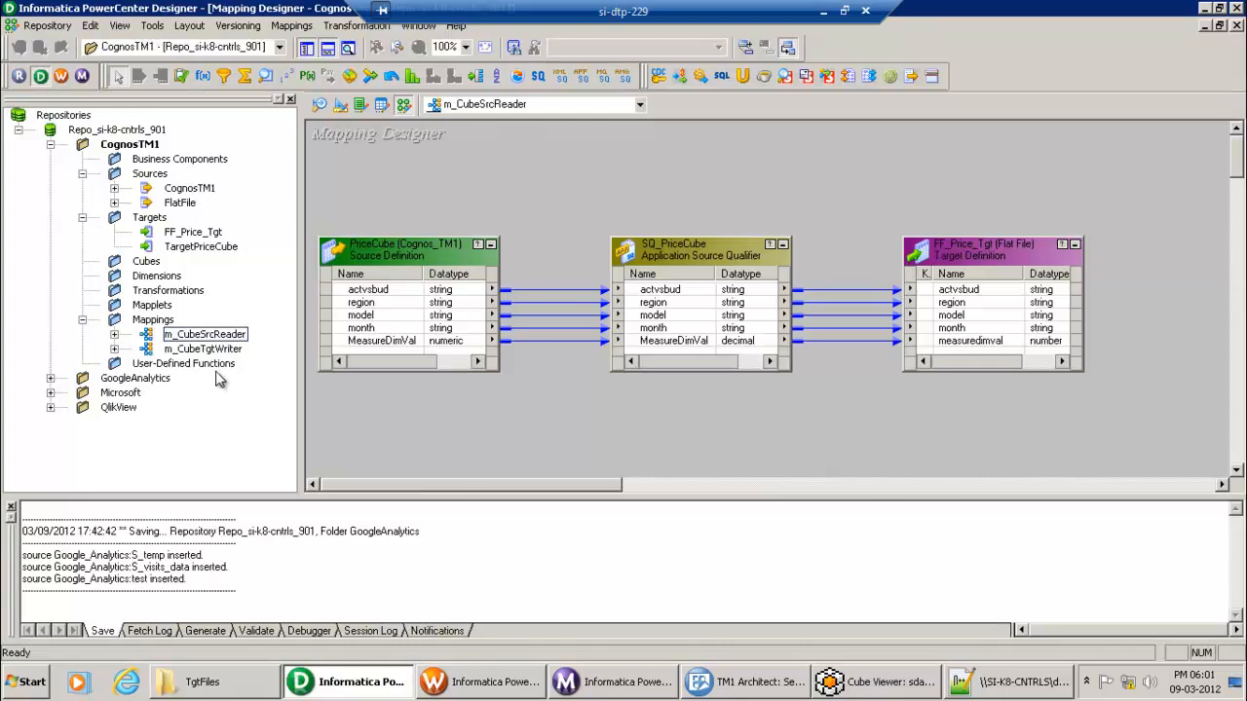
Step: Open the m_CubeTgtWriter mapping and inspect its FF_Src_Price source definition
{"action": "left_click_drag", "start_coordinate": [207, 349], "coordinate": [465, 308]}
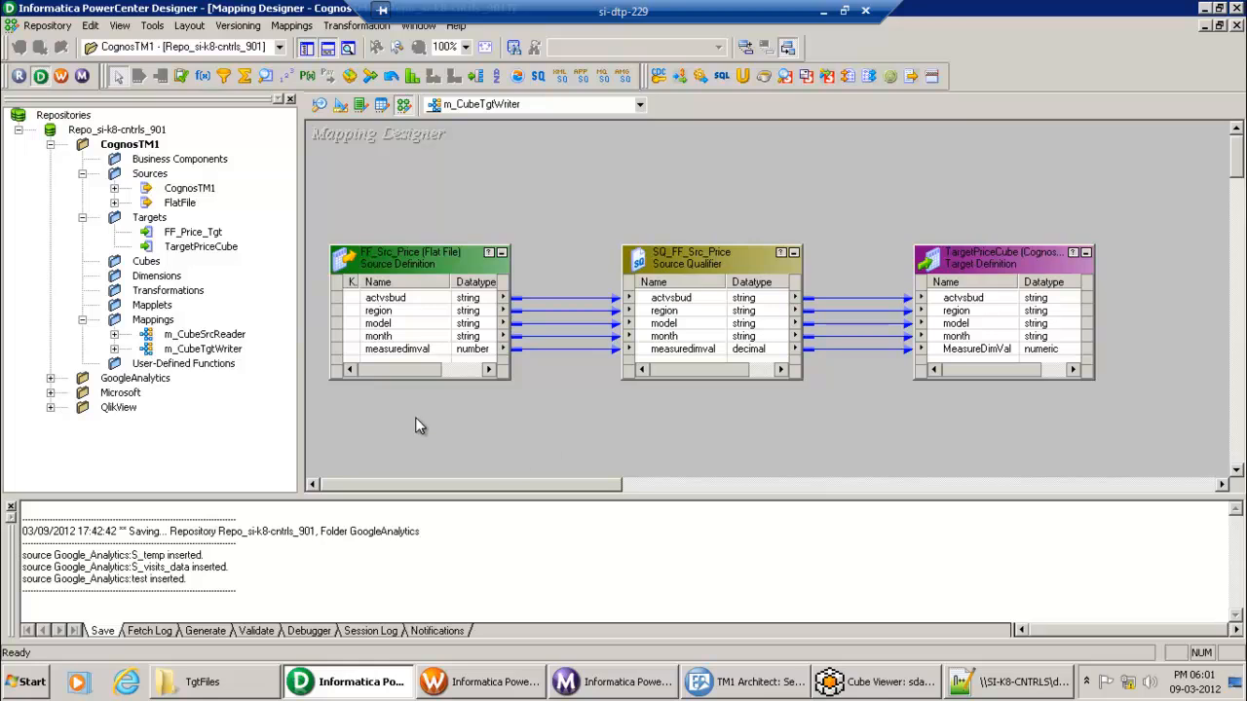
{"action": "left_click", "coordinate": [416, 261]}
{"action": "left_click", "coordinate": [574, 466]}
Step: Browse from infa_shared into the SrcFiles folder, then show Workflow Manager's Task Developer
{"action": "left_click", "coordinate": [226, 690]}
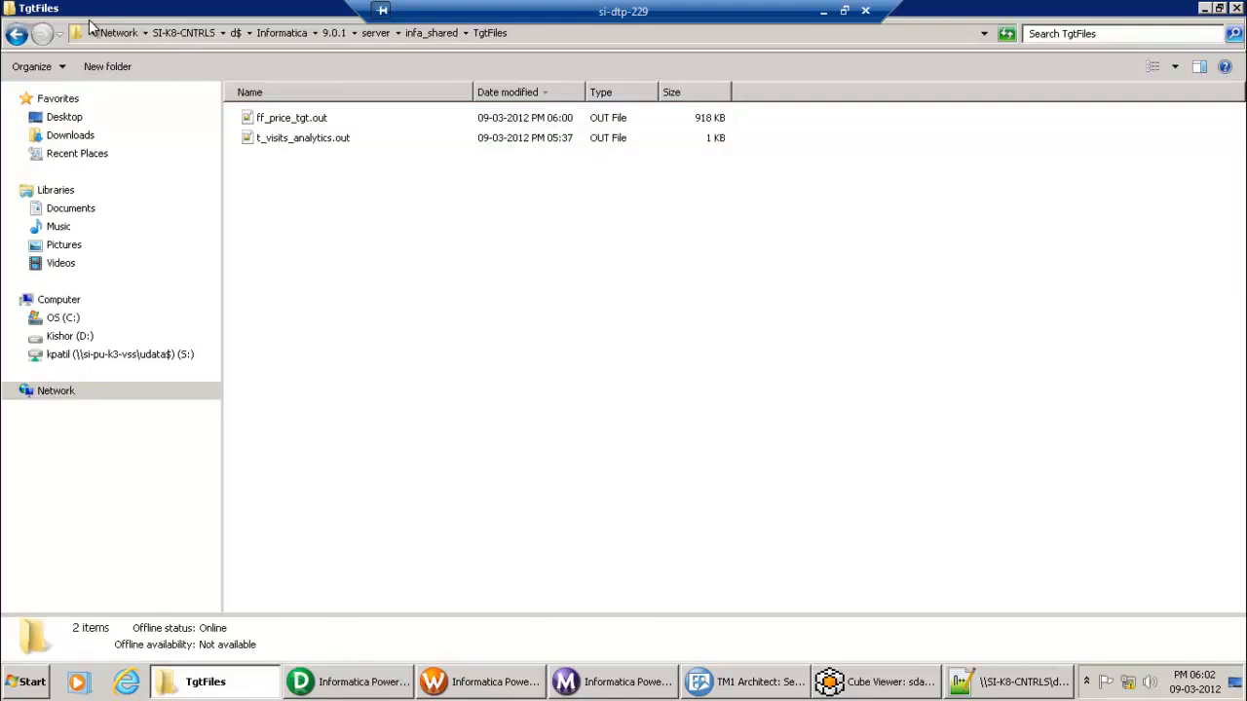
{"action": "left_click", "coordinate": [17, 33]}
{"action": "left_click", "coordinate": [277, 324]}
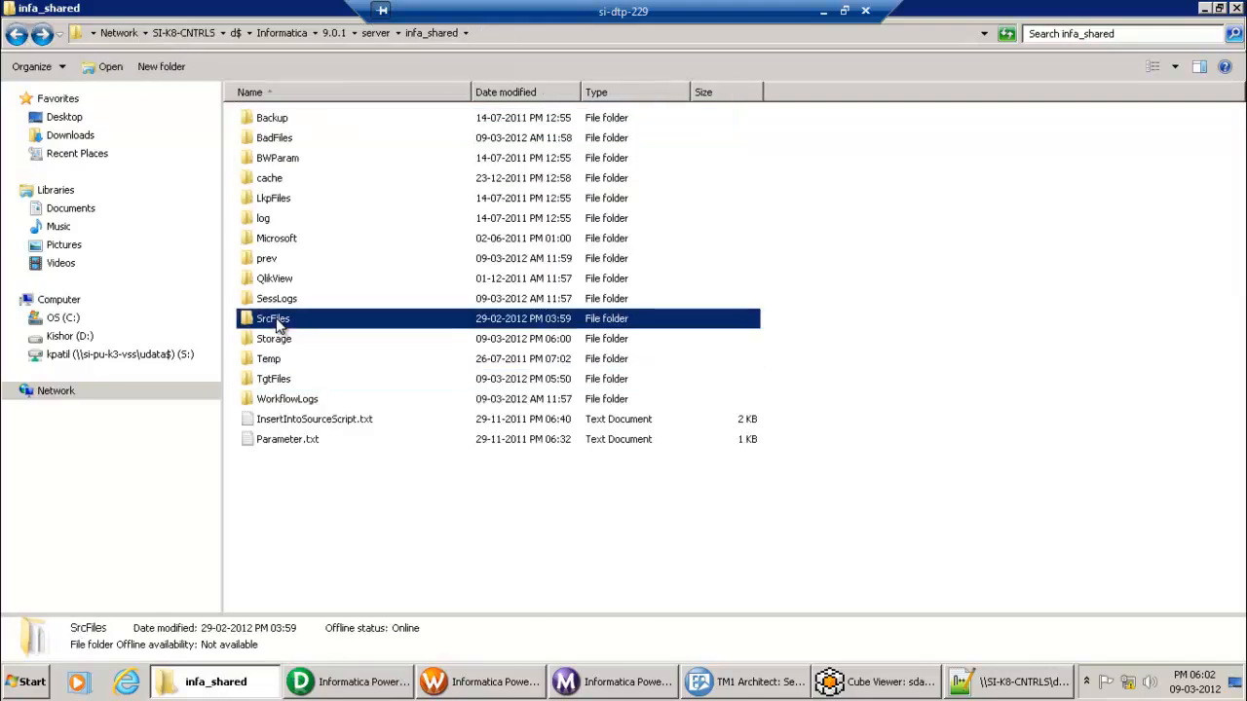
{"action": "double_click", "coordinate": [276, 324]}
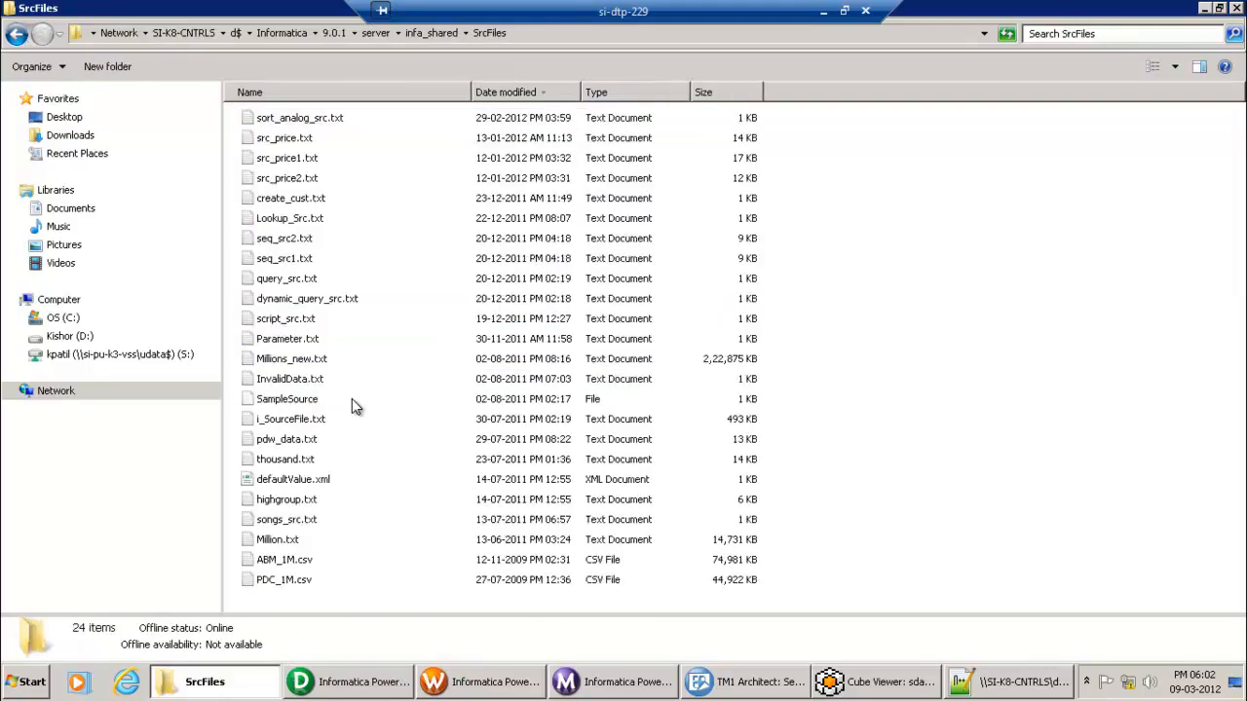
{"action": "left_click", "coordinate": [484, 686]}
{"action": "left_click", "coordinate": [388, 115]}
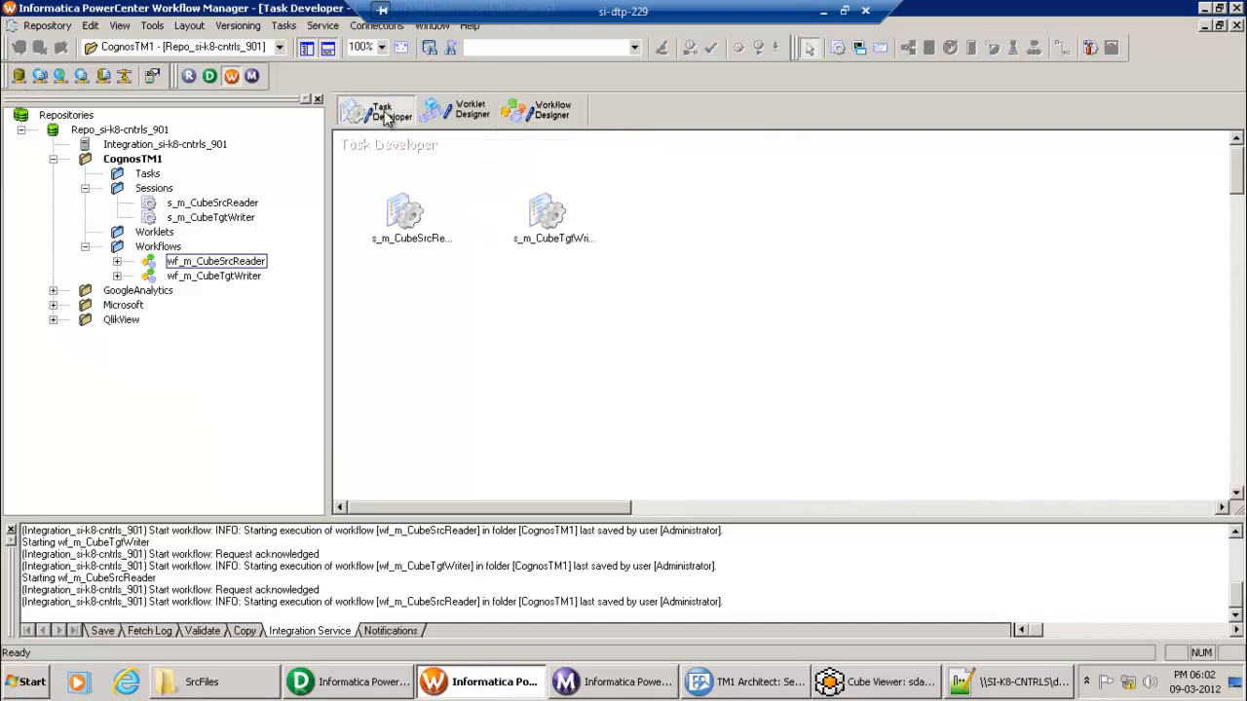
Step: Check that s_m_CubeTgtWriter's SQ_FF_Src_Price reads src_price.txt from $PMSourceFileDir, then return to SrcFiles
{"action": "double_click", "coordinate": [546, 216]}
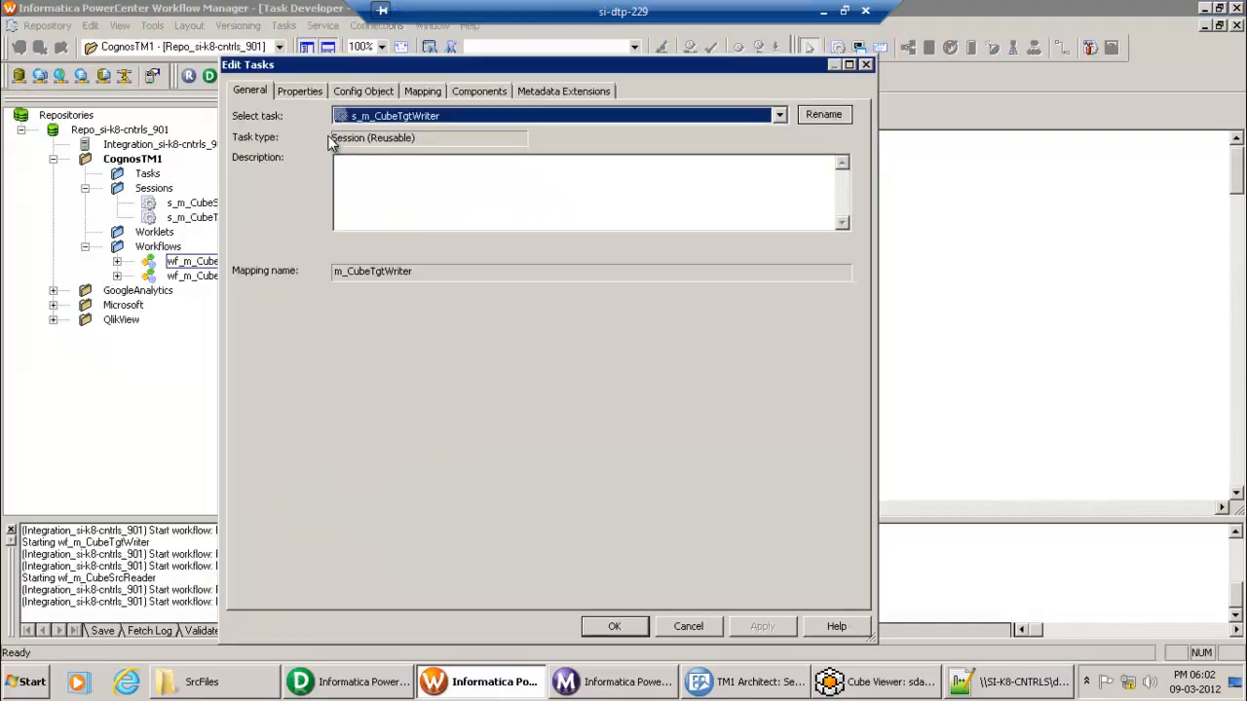
{"action": "left_click", "coordinate": [422, 91]}
{"action": "left_click", "coordinate": [325, 249]}
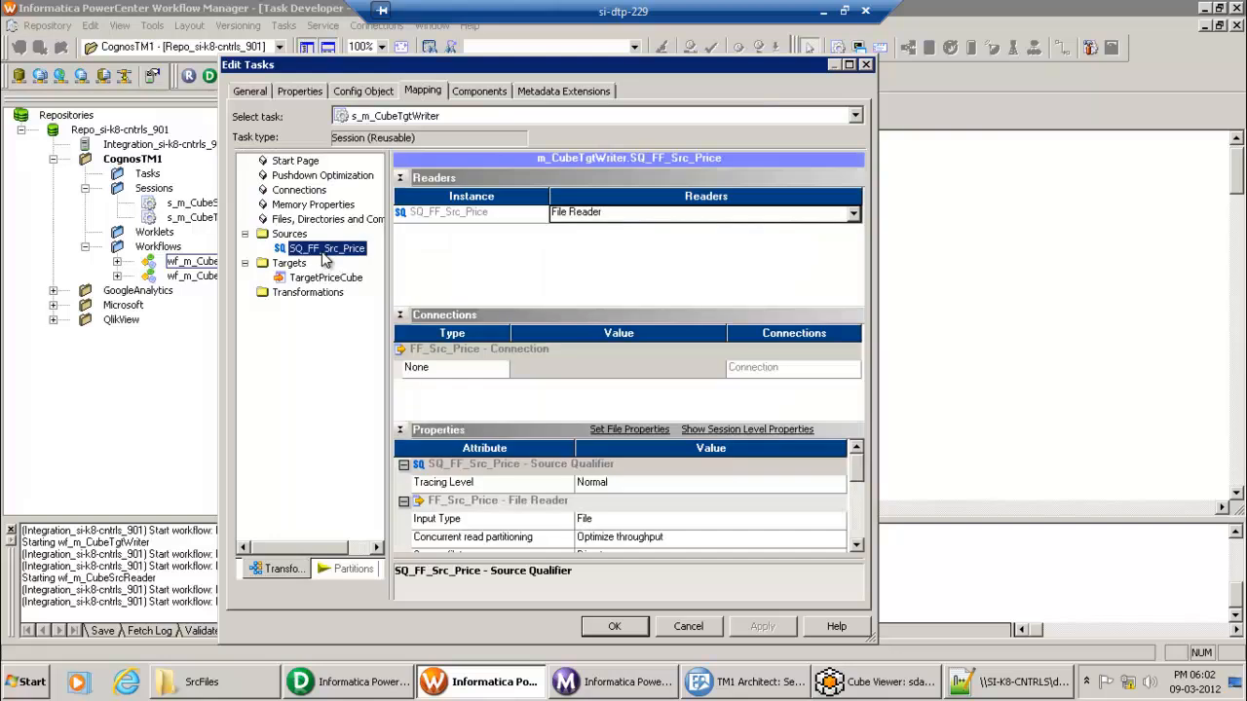
{"action": "left_click", "coordinate": [858, 545]}
{"action": "left_click", "coordinate": [857, 545]}
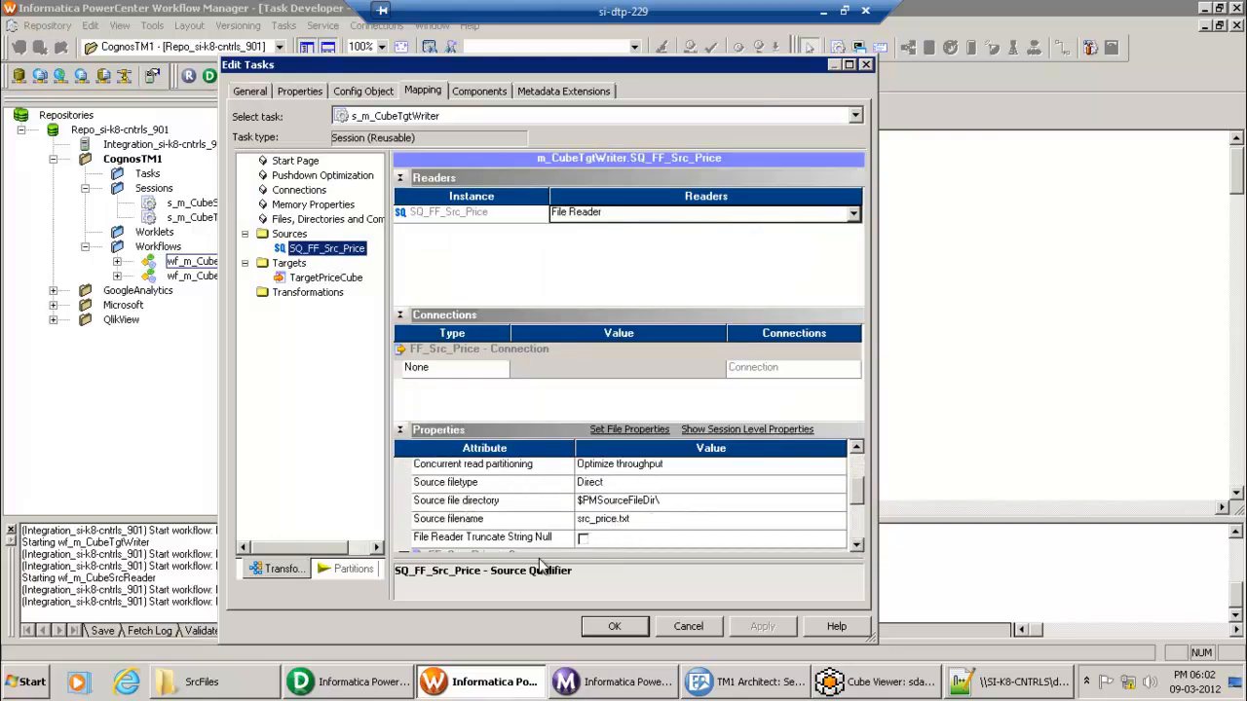
{"action": "left_click", "coordinate": [224, 690]}
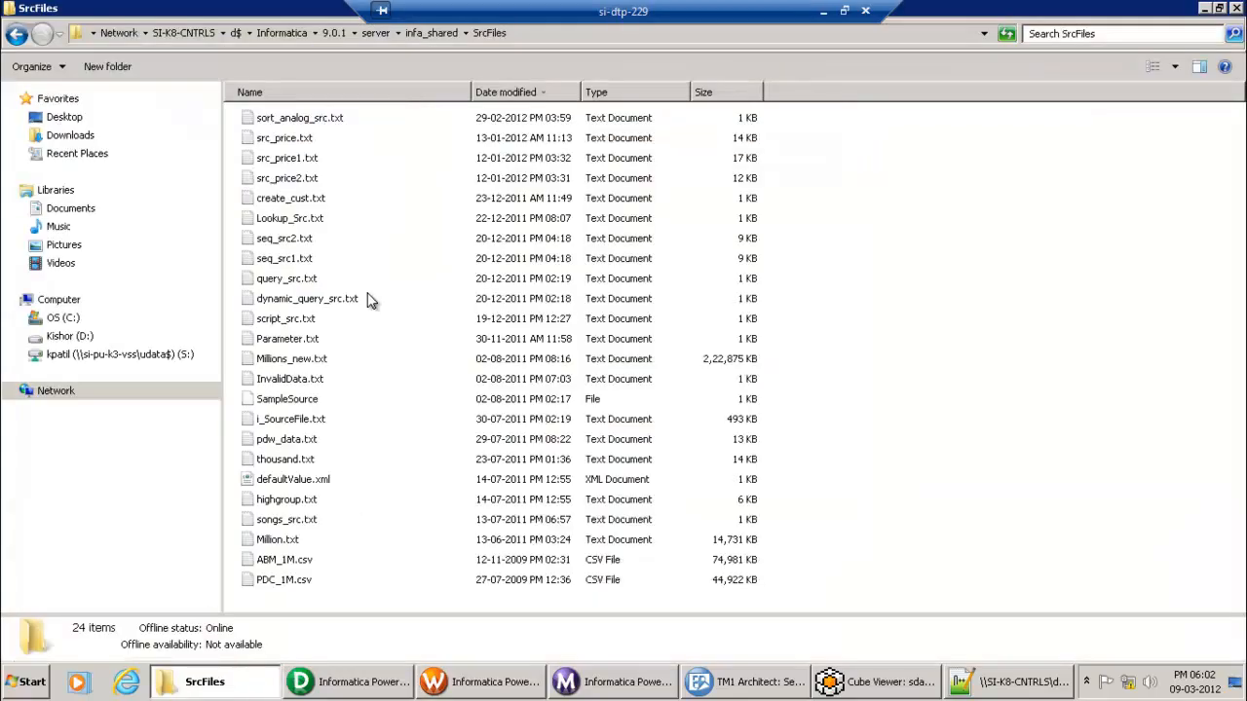
Step: Open src_price.txt's 301 price rows in Notepad++, check line 10, then return to the m_CubeTgtWriter mapping
{"action": "left_click", "coordinate": [285, 142]}
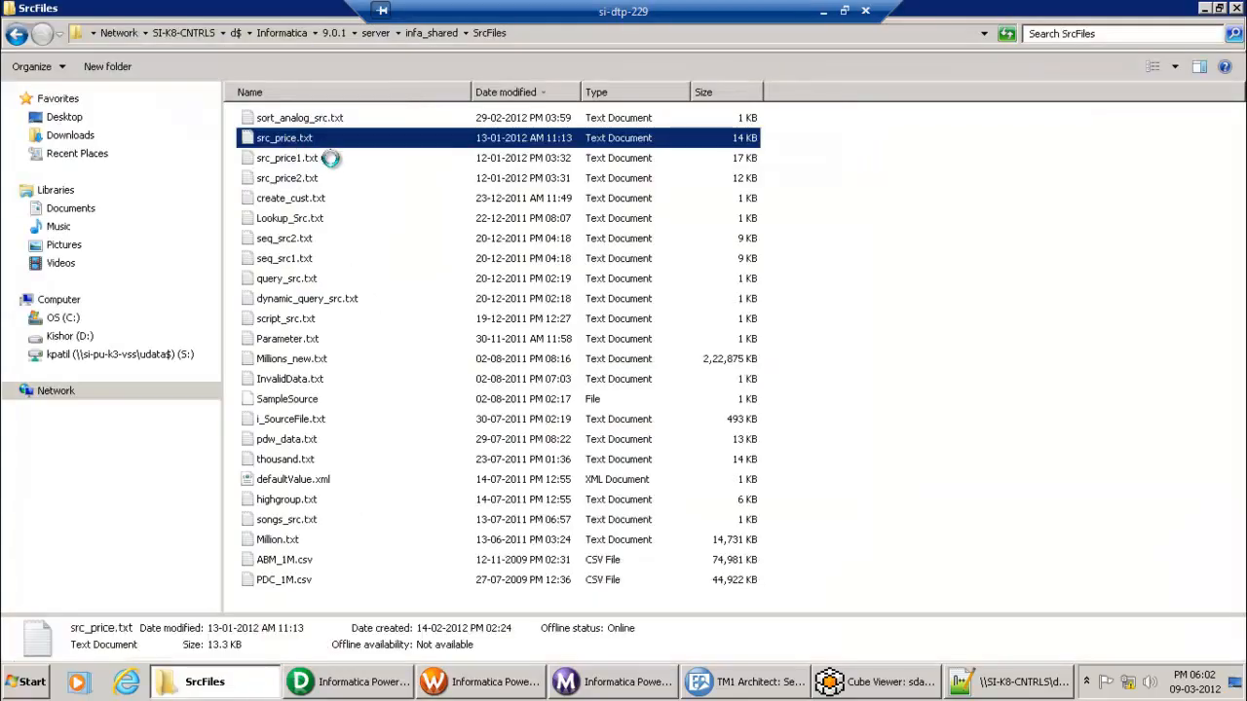
{"action": "right_click", "coordinate": [285, 136]}
{"action": "left_click", "coordinate": [336, 211]}
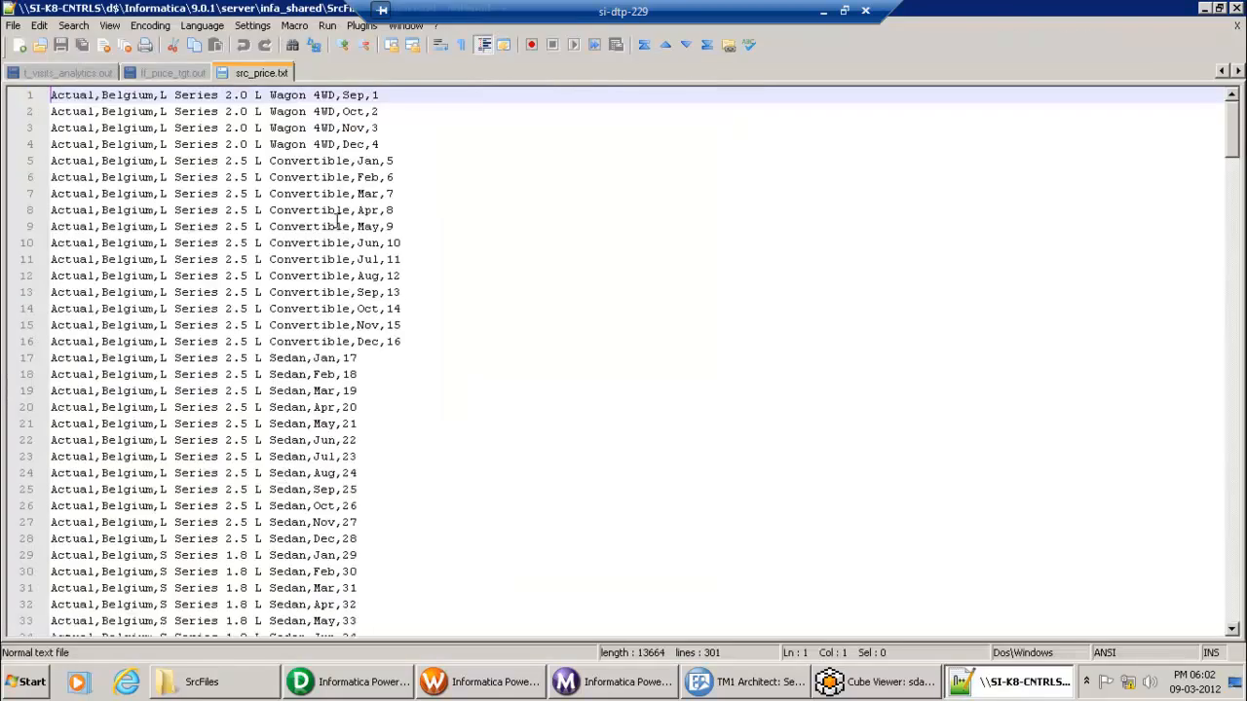
{"action": "left_click", "coordinate": [315, 242]}
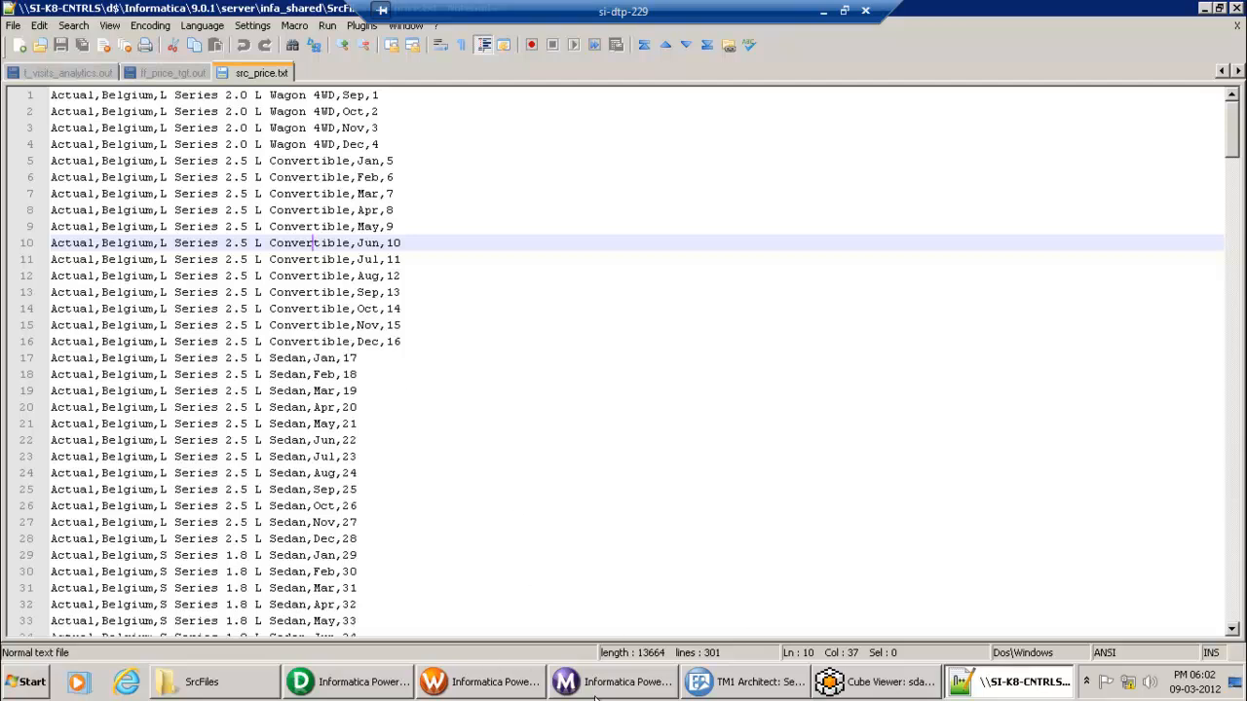
{"action": "left_click", "coordinate": [400, 685]}
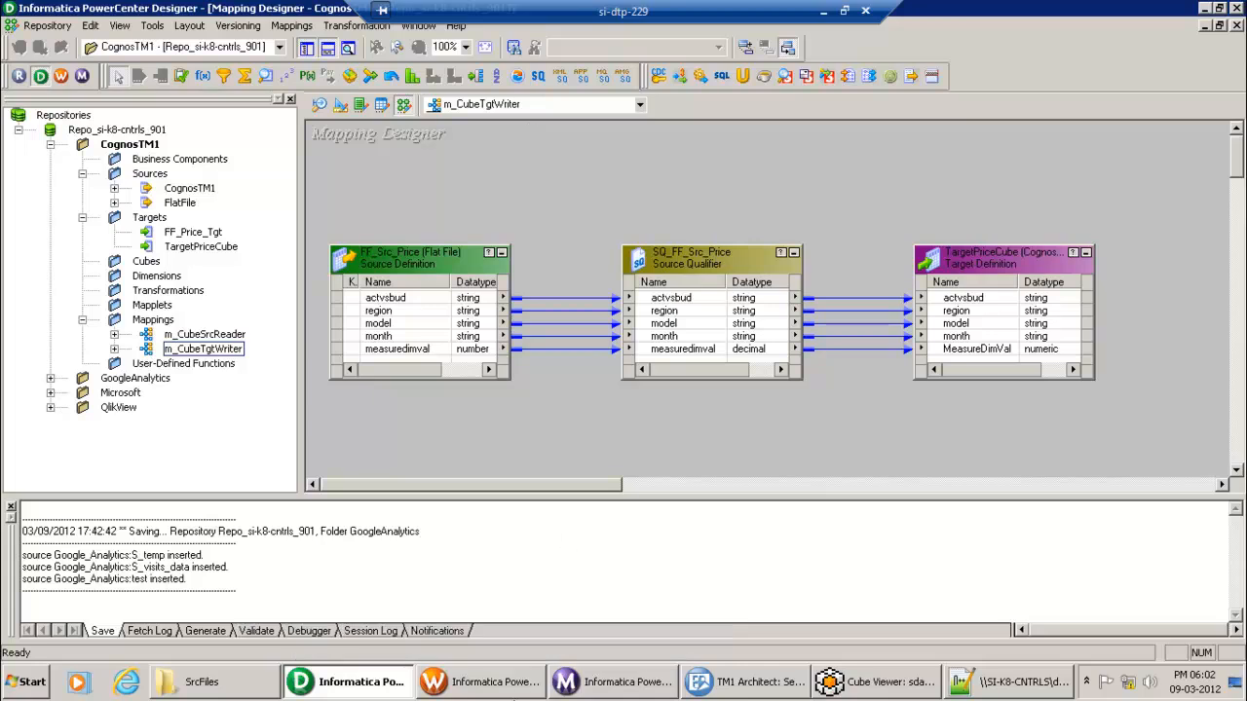
Step: Accept the s_m_CubeTgtWriter session settings in Workflow Manager
{"action": "left_click", "coordinate": [502, 686]}
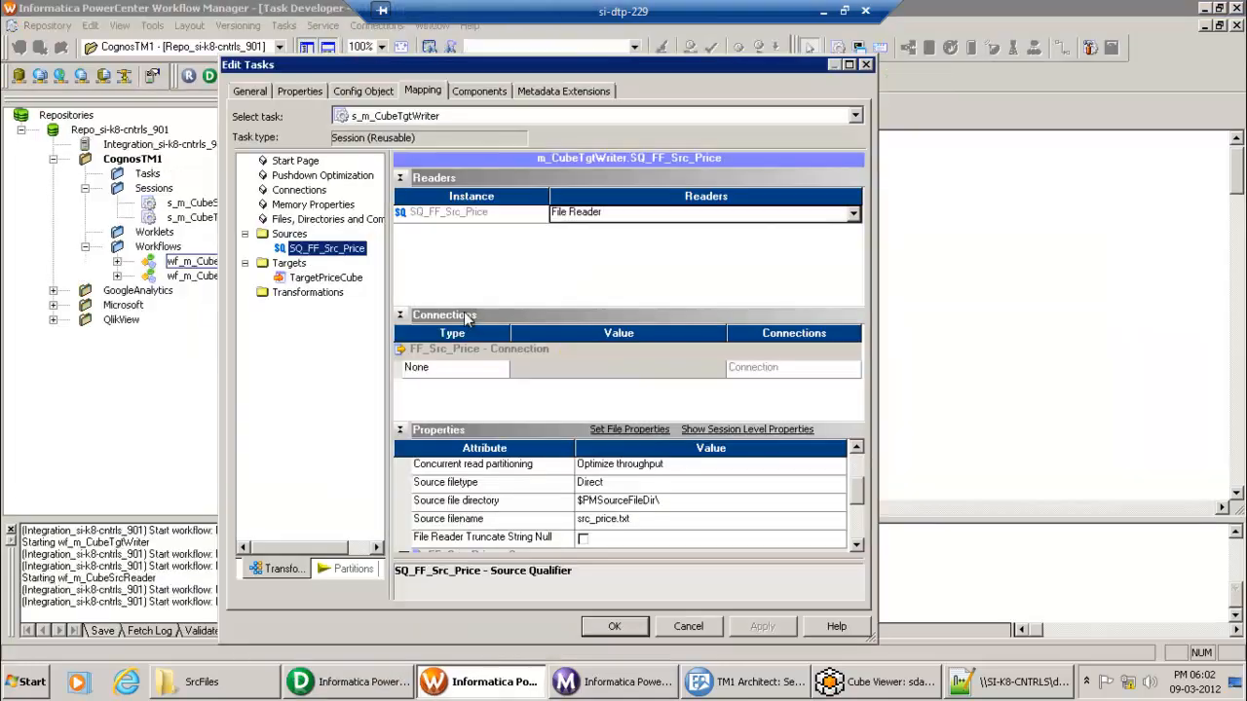
{"action": "left_click", "coordinate": [614, 629]}
{"action": "left_click", "coordinate": [579, 312]}
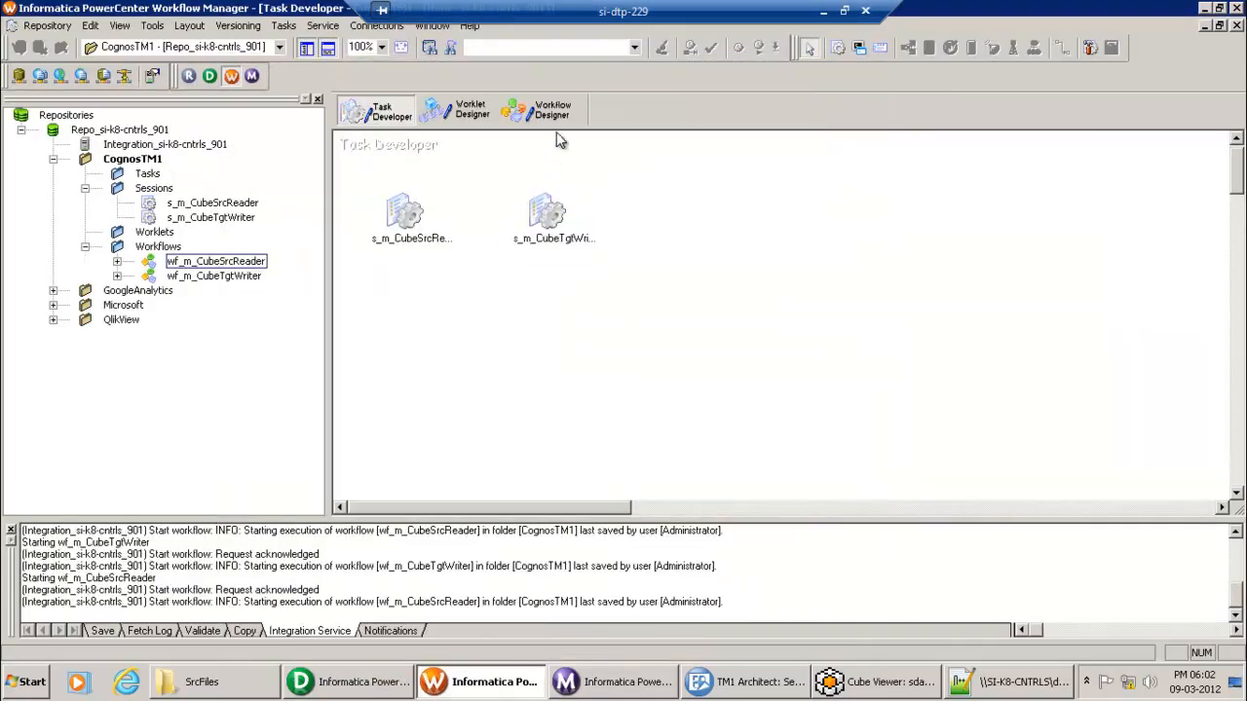
Step: Open wf_m_CubeTgtWriter in Workflow Designer and start it on Integration_si-k8-cntrls_901
{"action": "left_click", "coordinate": [553, 115]}
{"action": "left_click_drag", "start_coordinate": [244, 279], "coordinate": [499, 275]}
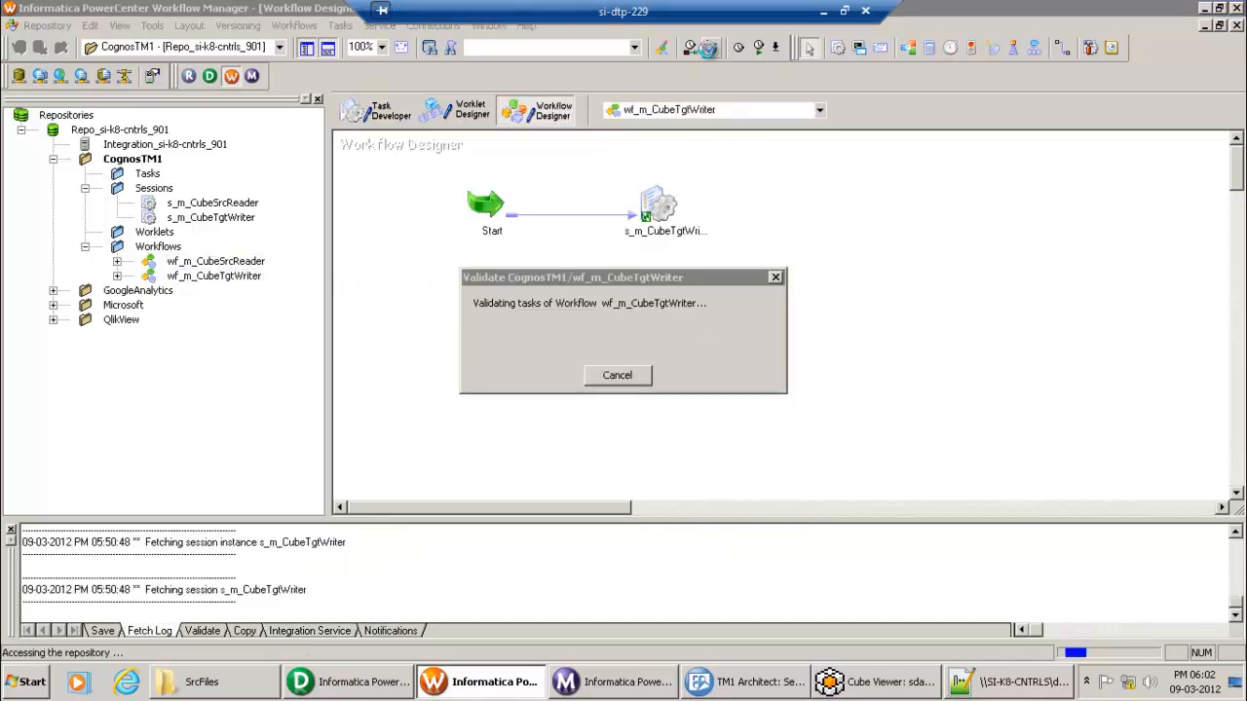
{"action": "left_click", "coordinate": [759, 47]}
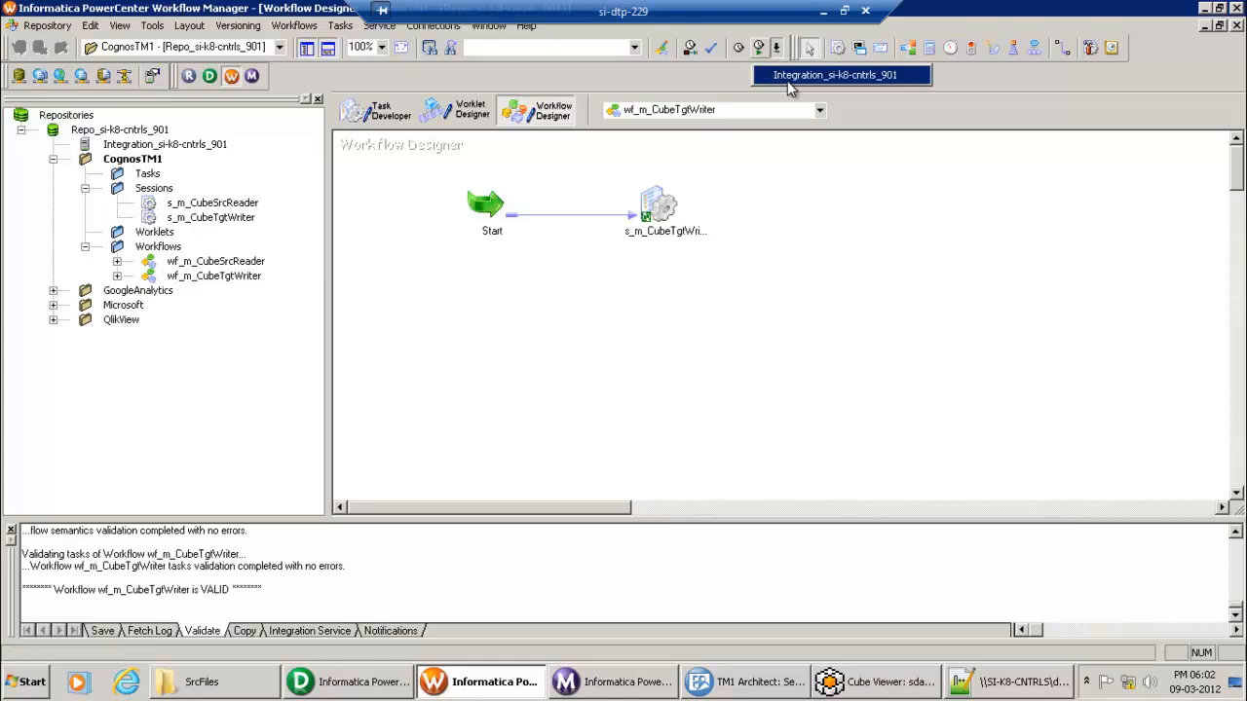
{"action": "left_click", "coordinate": [799, 77]}
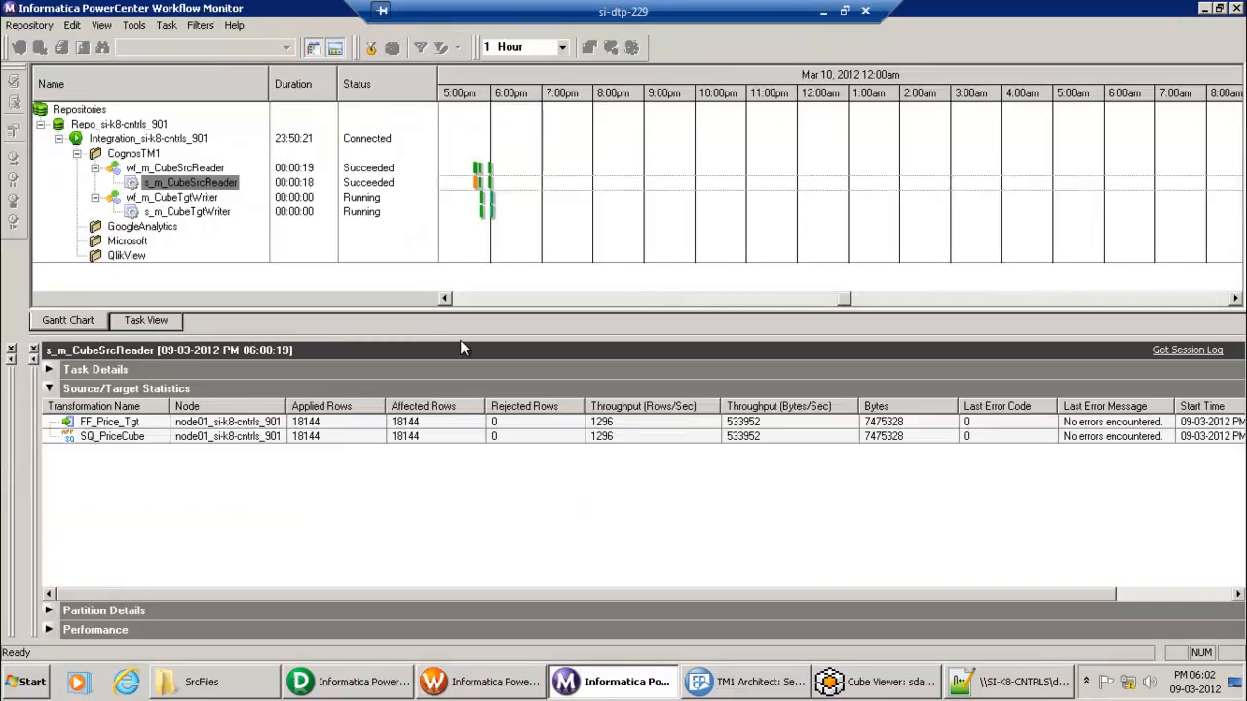
Step: Confirm s_m_CubeTgtWriter's run properties show 300 rows loaded, 0 rejected, then bring up the PriceCube viewer
{"action": "right_click", "coordinate": [209, 216]}
{"action": "left_click", "coordinate": [292, 440]}
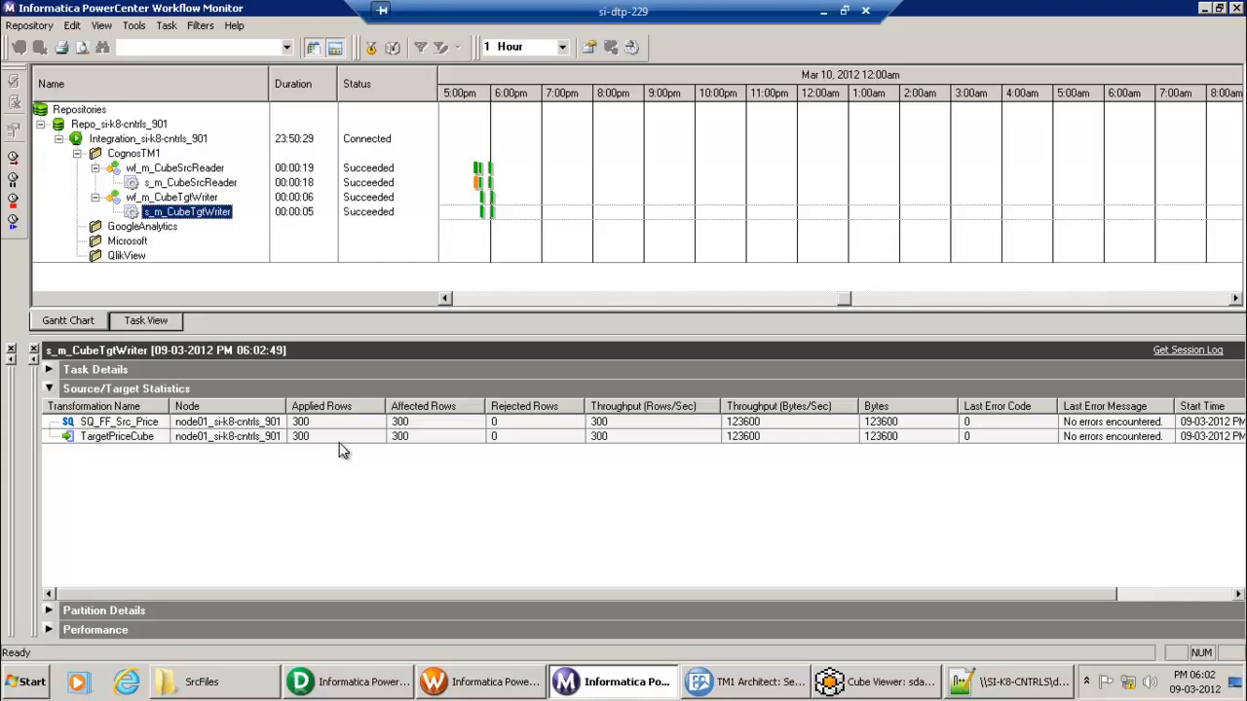
{"action": "left_click", "coordinate": [769, 688]}
{"action": "left_click", "coordinate": [870, 688]}
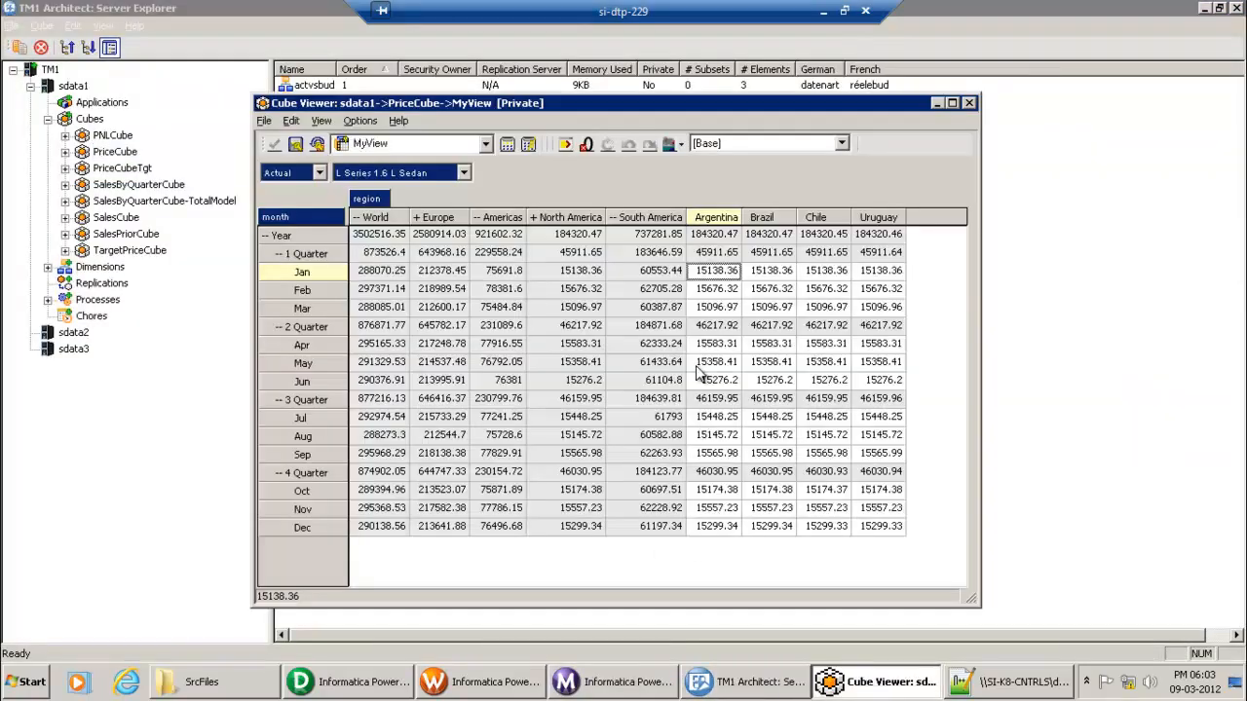
Step: Display TargetPriceCube's recalculated MyView (World year total 3320913.88), then return to src_price.txt
{"action": "left_click", "coordinate": [970, 102]}
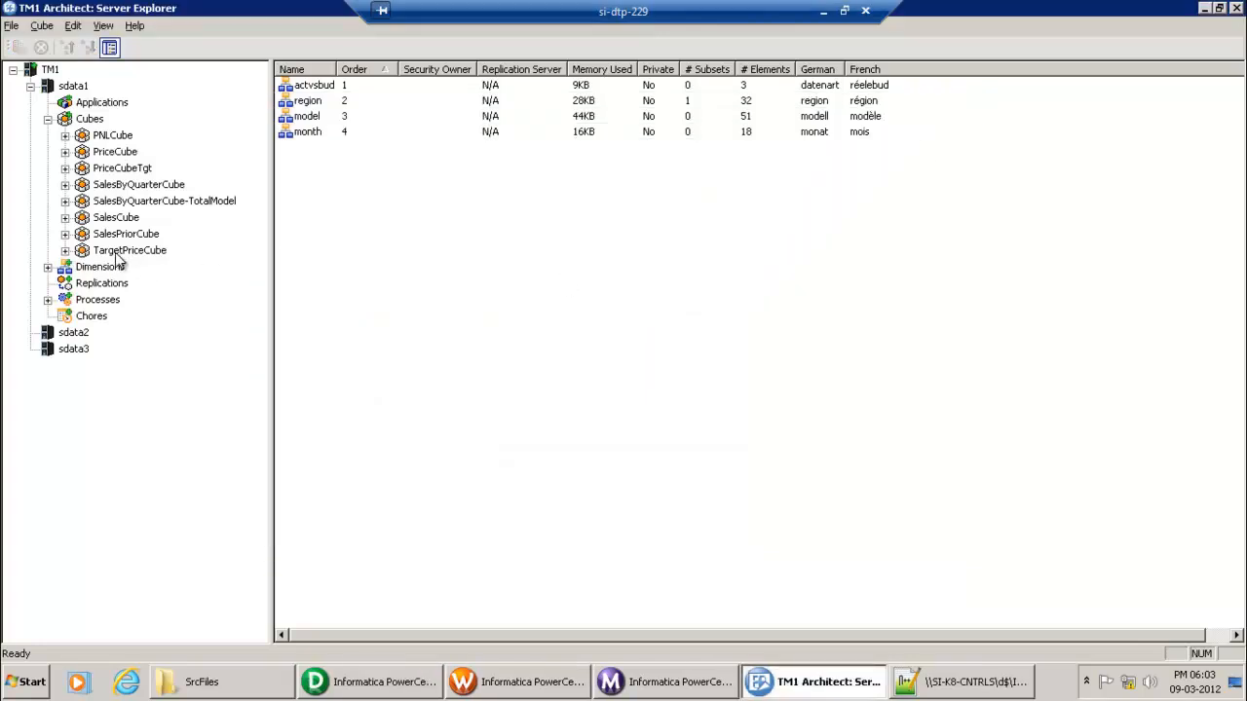
{"action": "double_click", "coordinate": [119, 250]}
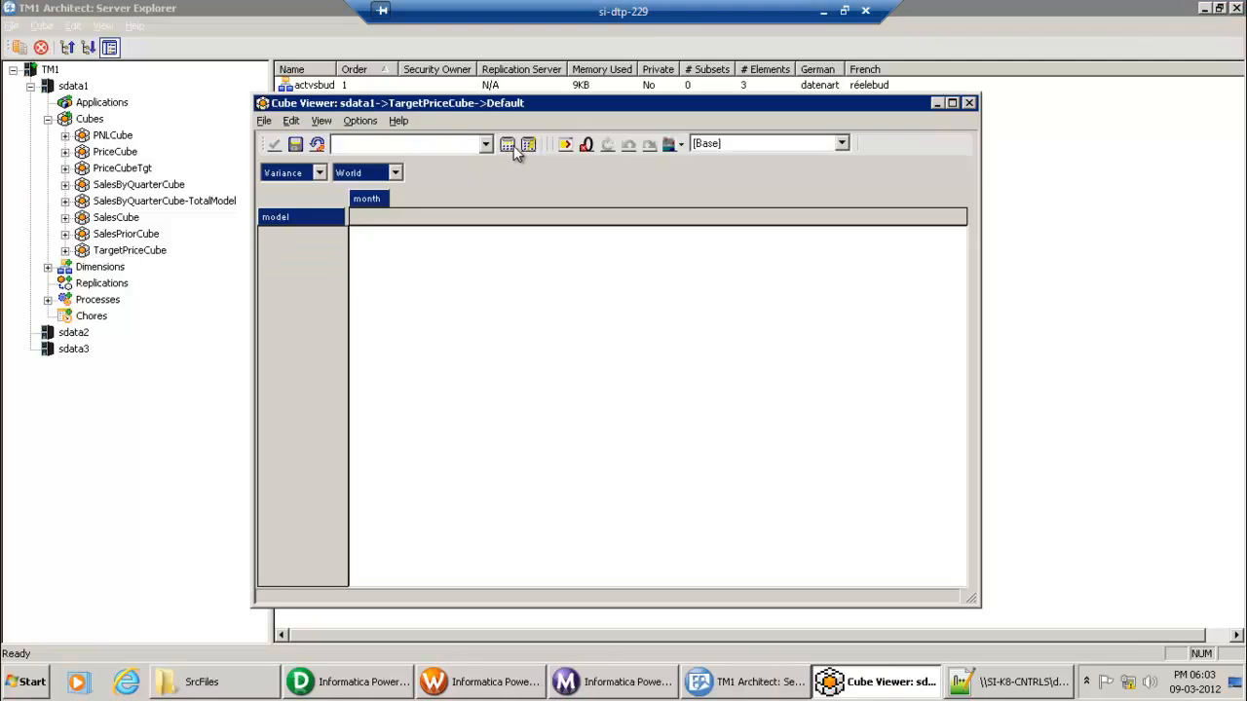
{"action": "left_click", "coordinate": [488, 151]}
{"action": "left_click", "coordinate": [413, 164]}
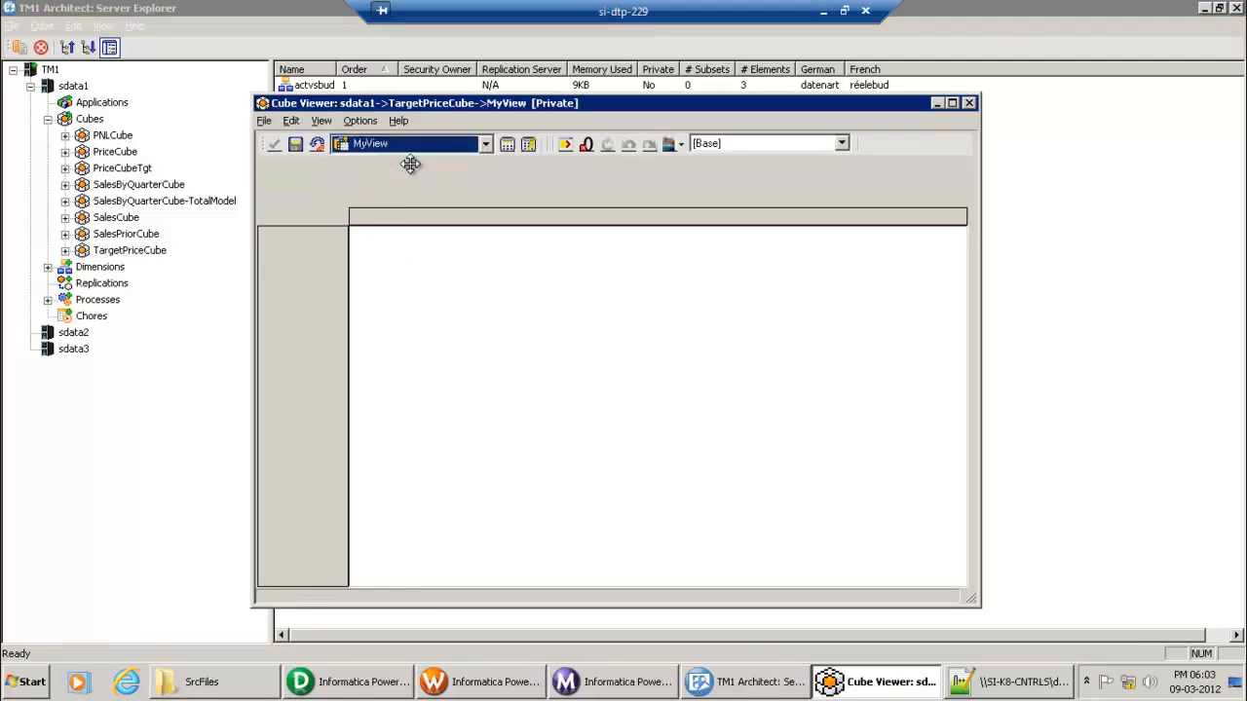
{"action": "left_click", "coordinate": [511, 145]}
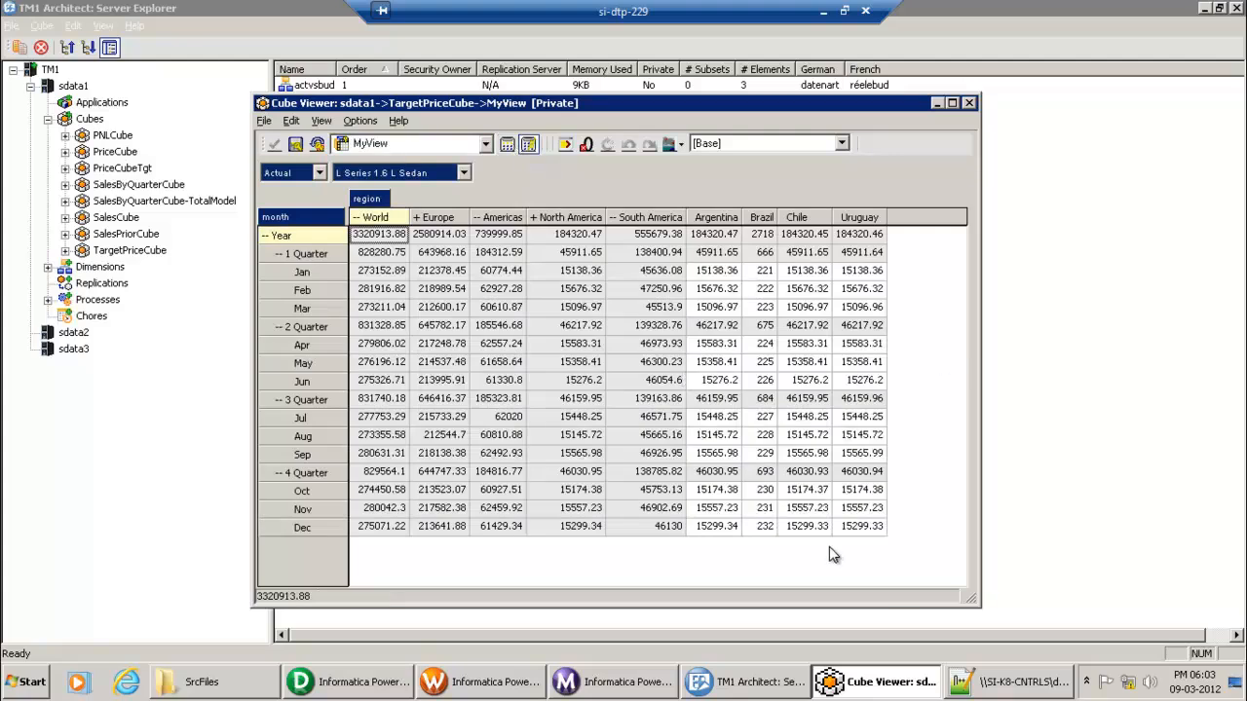
{"action": "left_click", "coordinate": [1017, 682]}
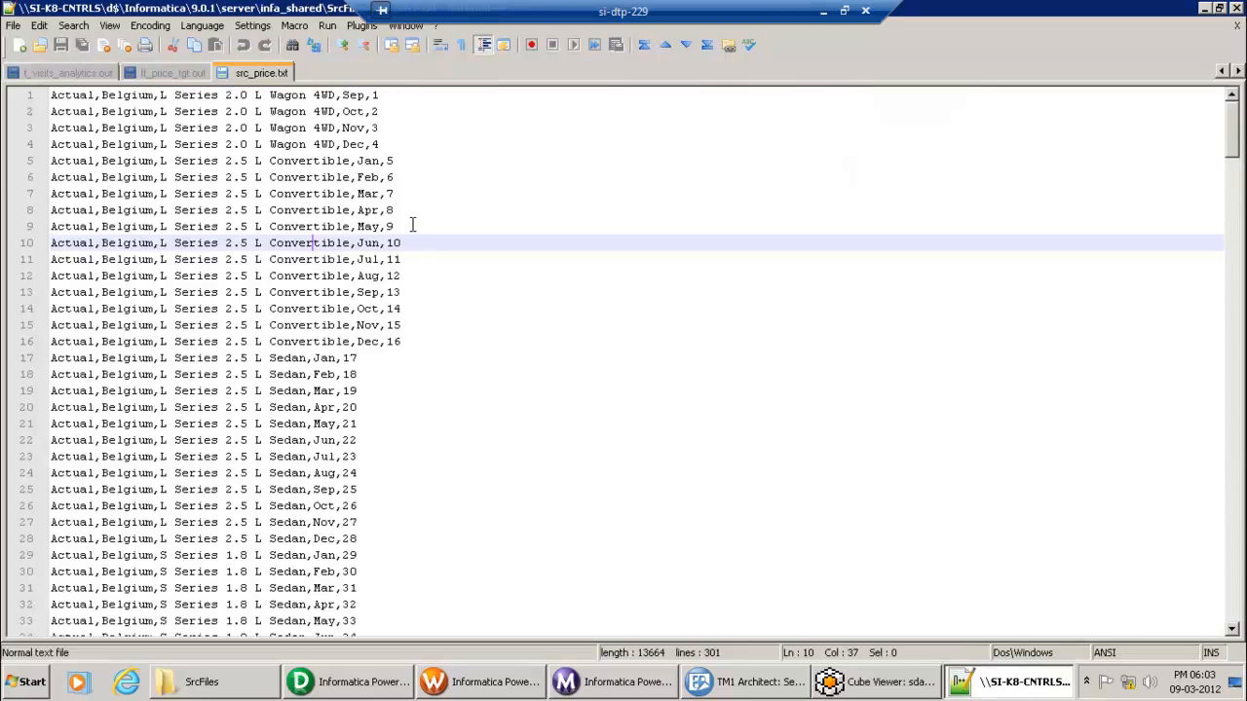
Step: Compare src_price.txt's Brazil Jan value 221 with TargetPriceCube's grid, then minimize the remote session
{"action": "left_click", "coordinate": [853, 682]}
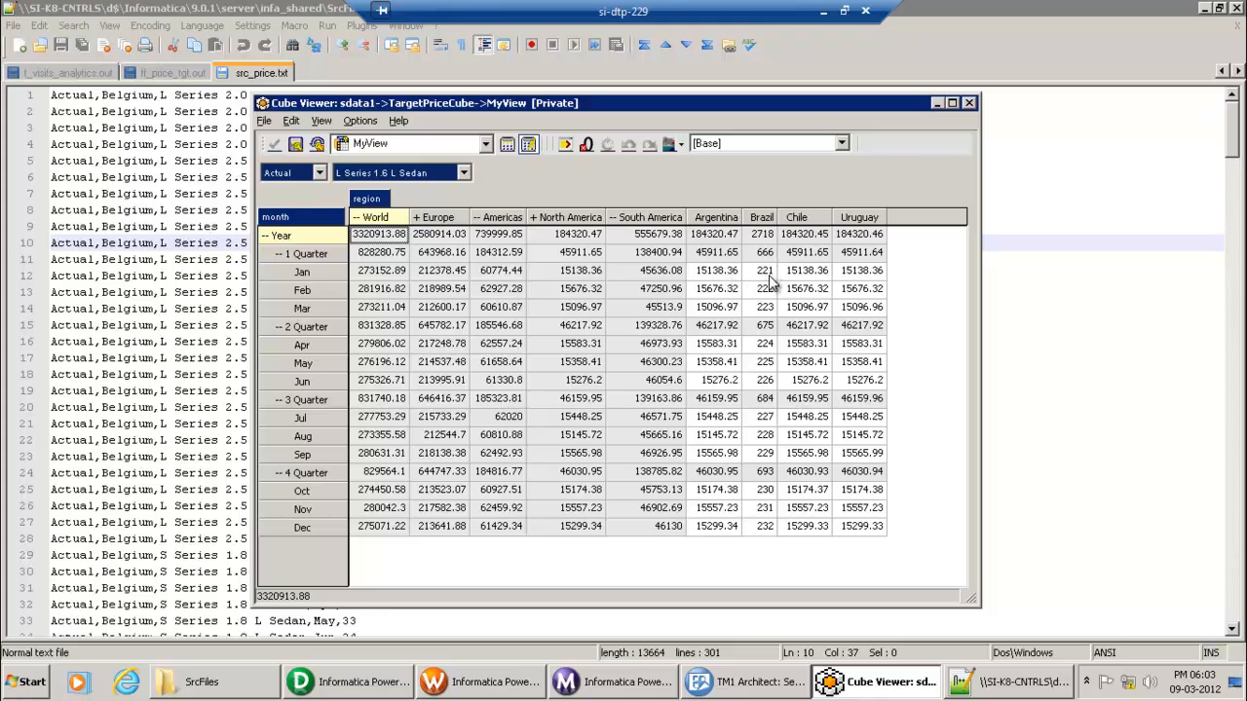
{"action": "left_click", "coordinate": [1049, 691]}
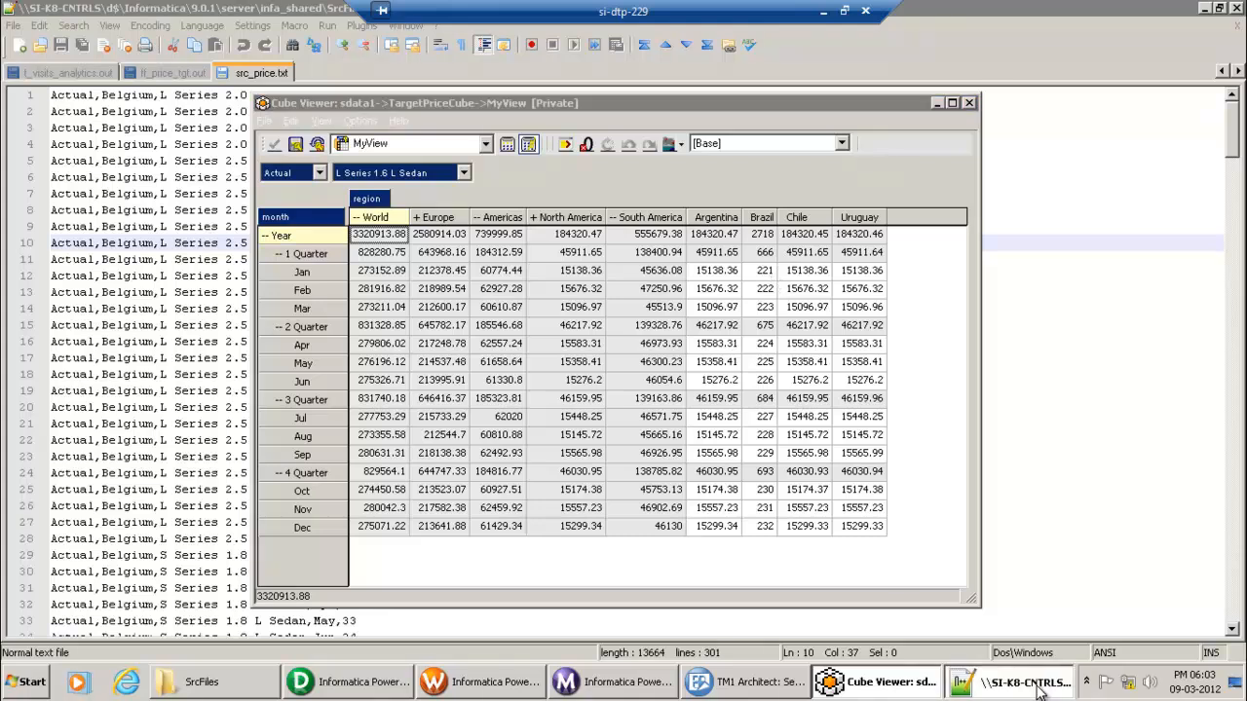
{"action": "scroll", "coordinate": [635, 382], "scroll_direction": "down", "scroll_amount": 20}
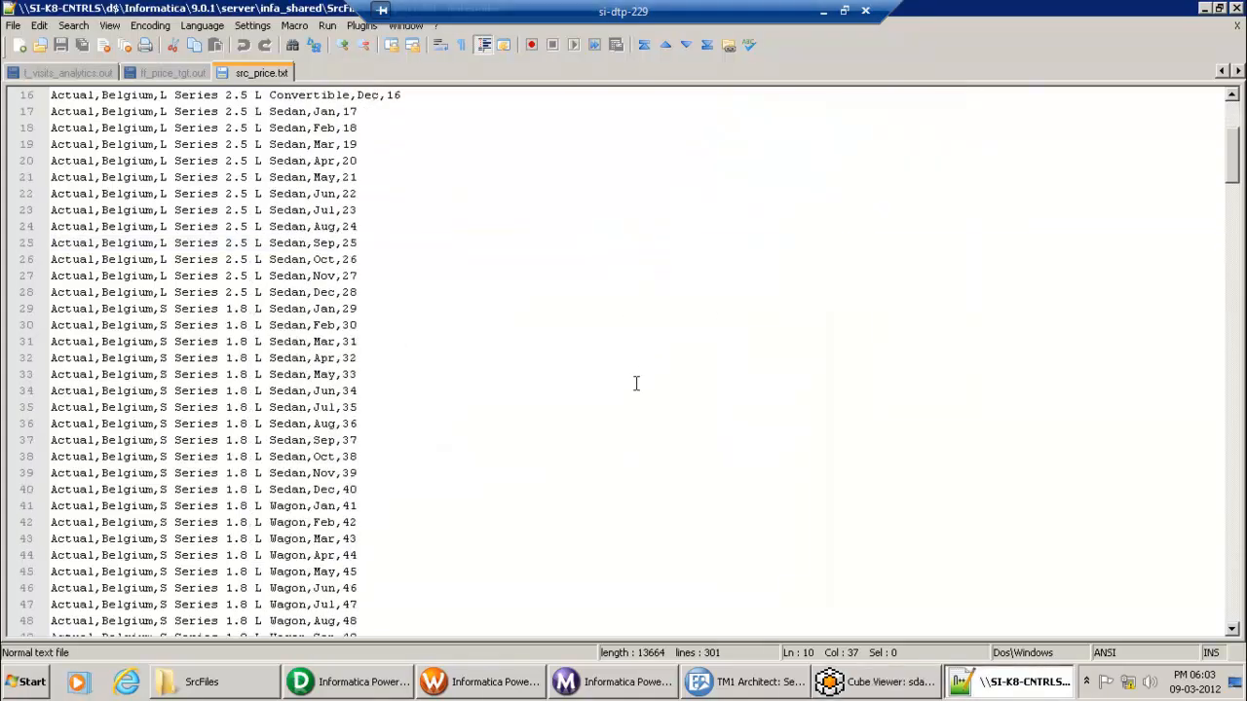
{"action": "scroll", "coordinate": [635, 382], "scroll_direction": "down", "scroll_amount": 20}
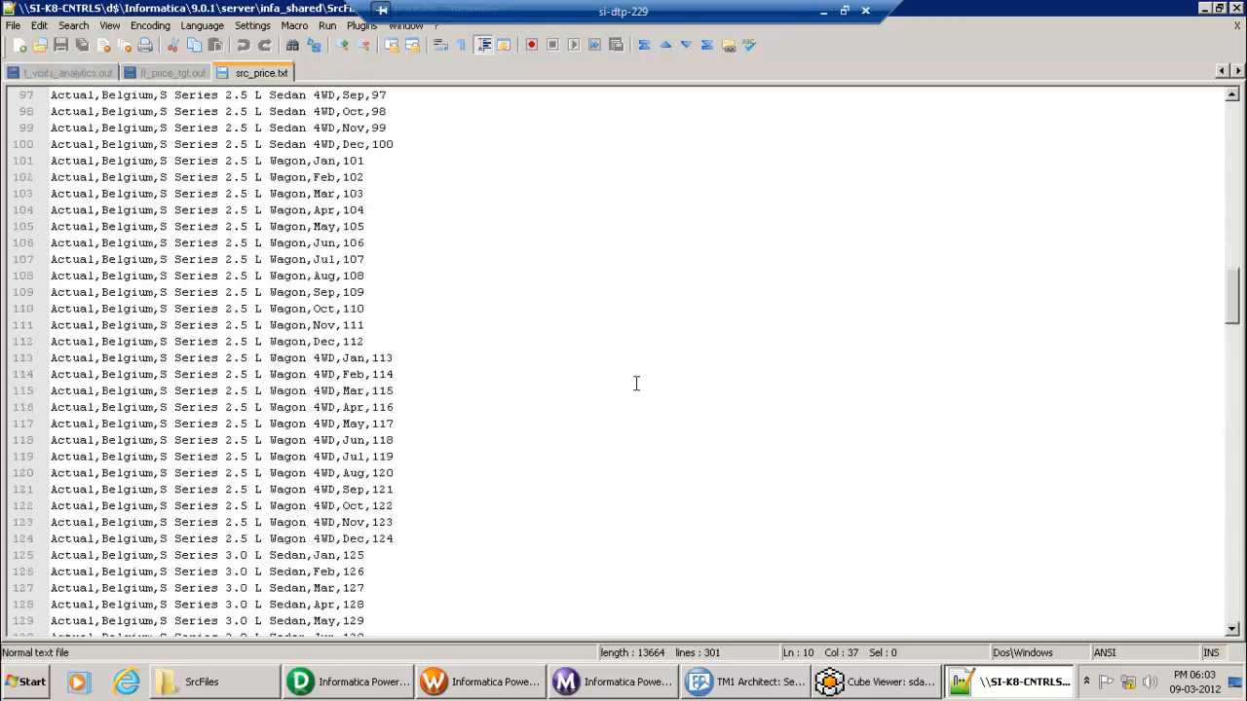
{"action": "scroll", "coordinate": [640, 379], "scroll_direction": "down", "scroll_amount": 9}
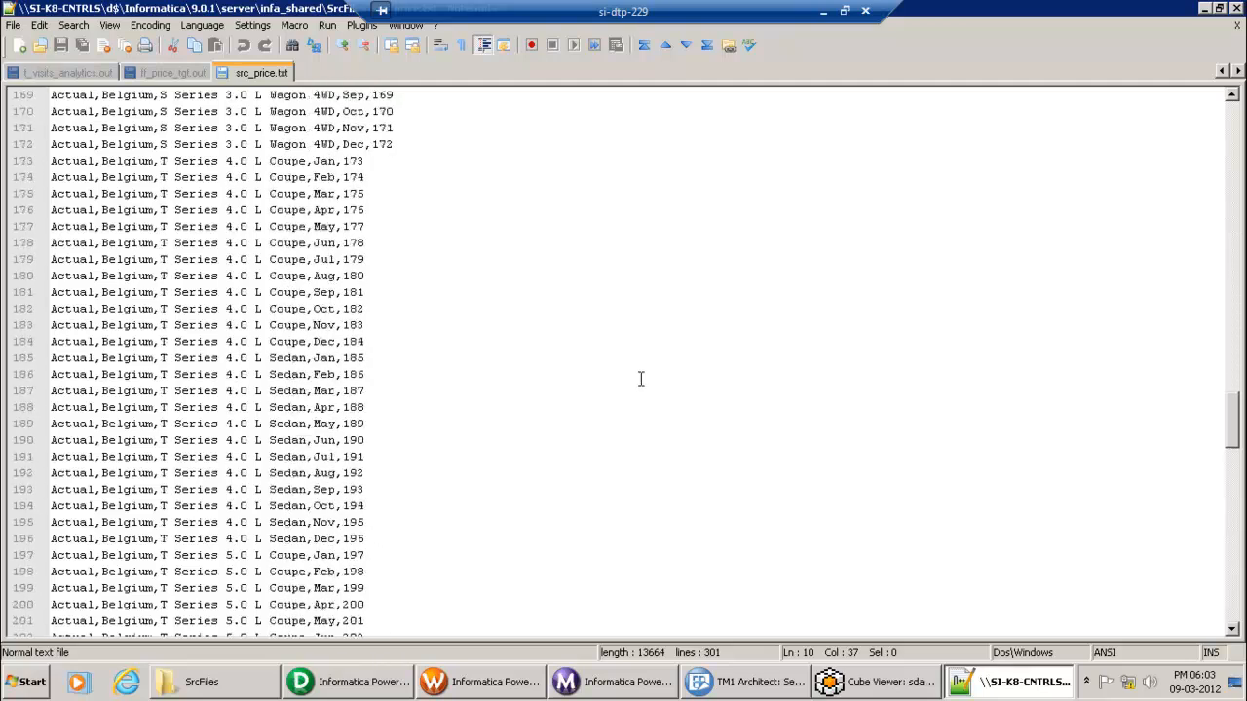
{"action": "left_click_drag", "start_coordinate": [1237, 445], "coordinate": [1232, 477]}
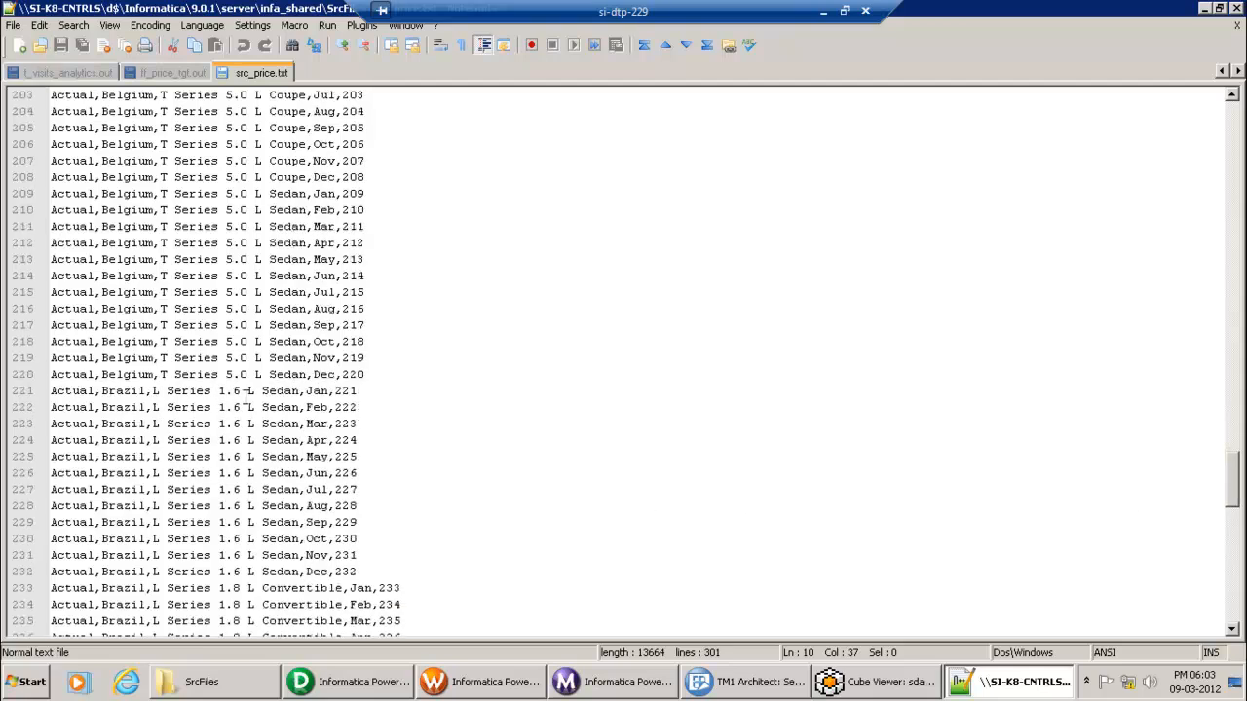
{"action": "double_click", "coordinate": [344, 391]}
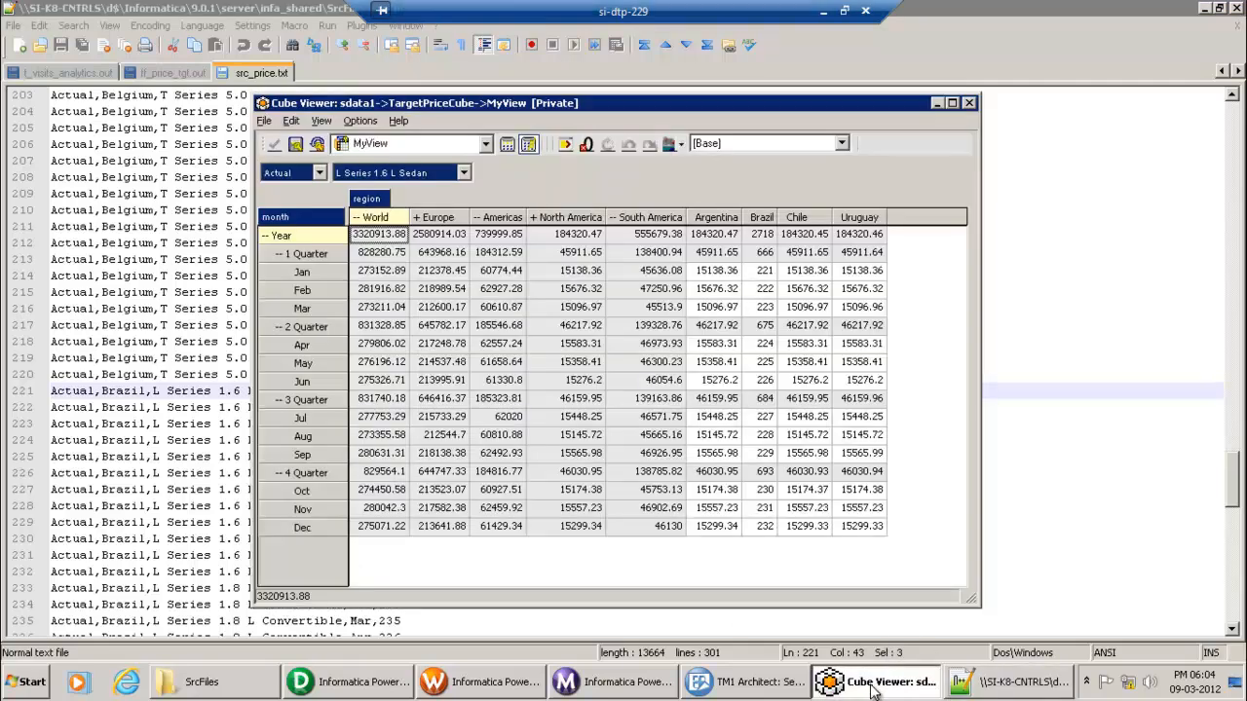
{"action": "left_click", "coordinate": [876, 690]}
{"action": "left_click", "coordinate": [824, 10]}
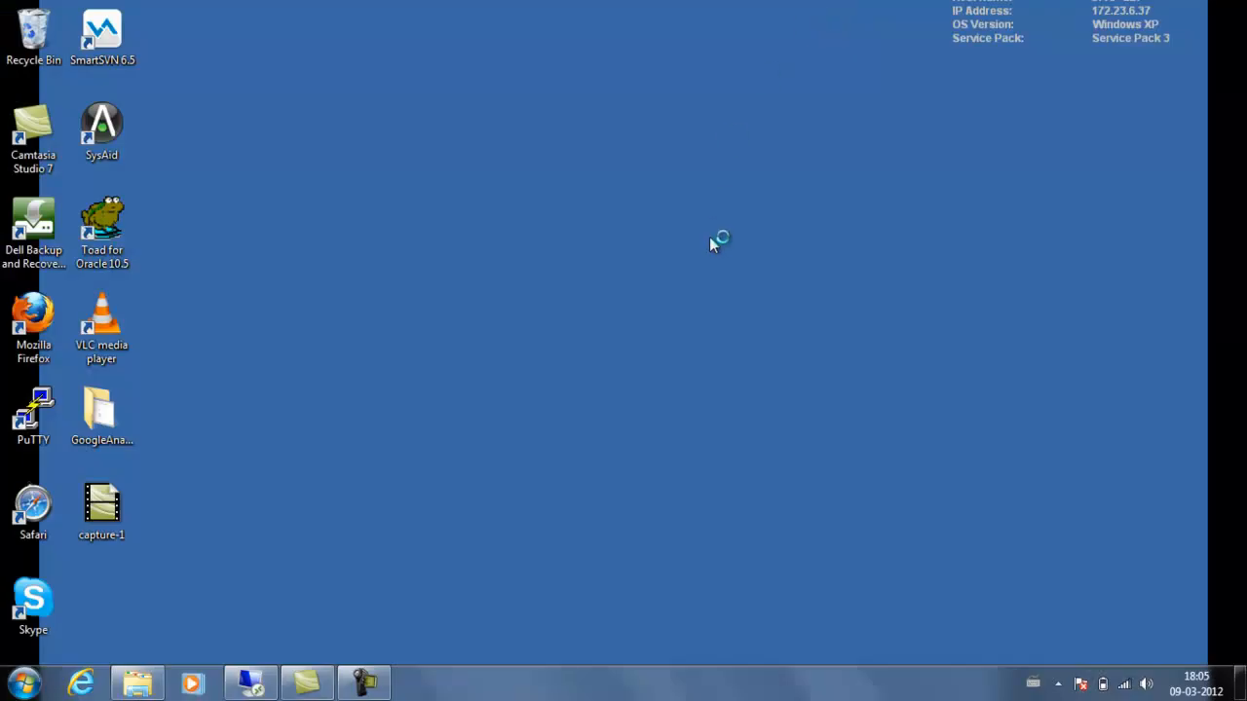